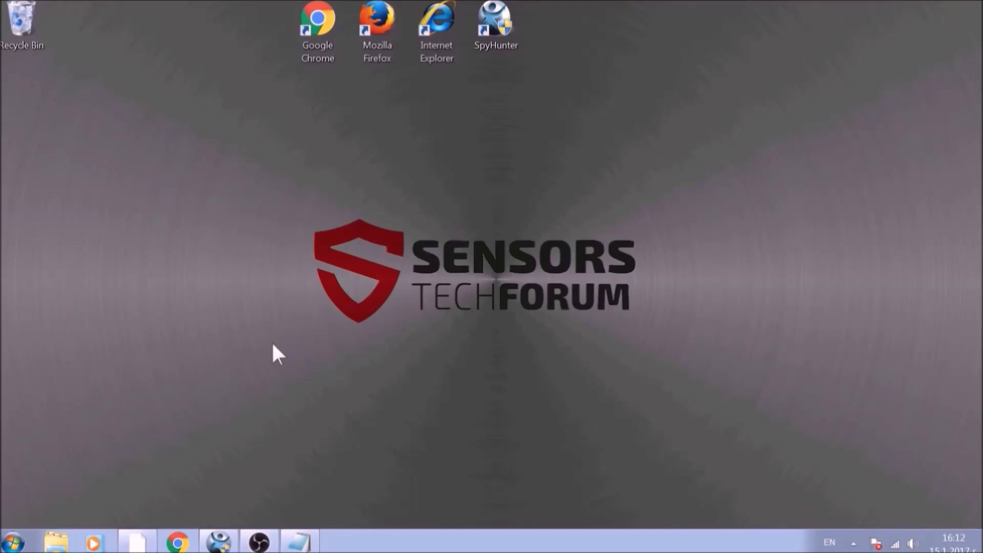
Run APPWIZ.CPL from the Win+R Run box to open Programs and Features.
{"action": "key", "text": "super+r"}
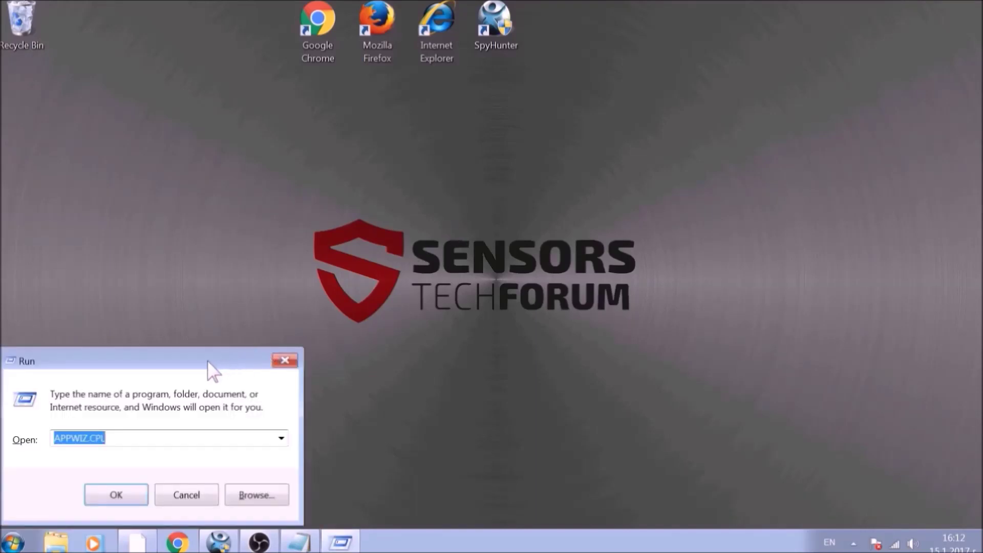
{"action": "left_click_drag", "start_coordinate": [207, 361], "coordinate": [494, 200]}
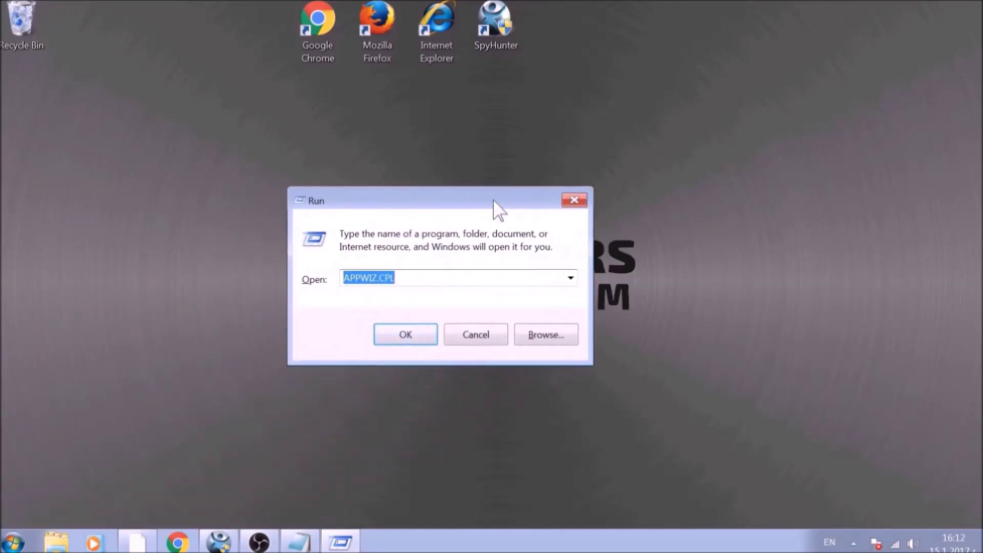
{"action": "type", "text": "APPWIZ"}
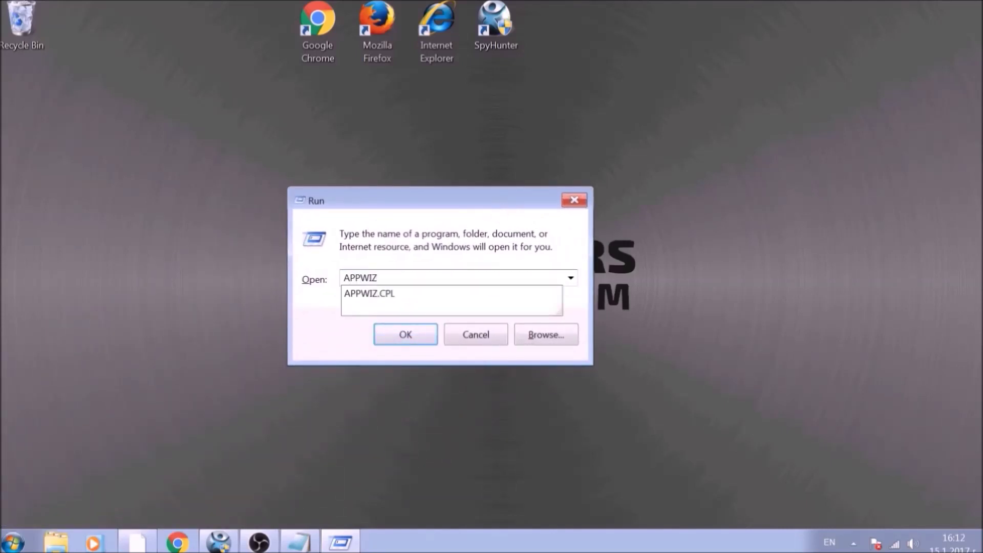
{"action": "type", "text": ".CPL"}
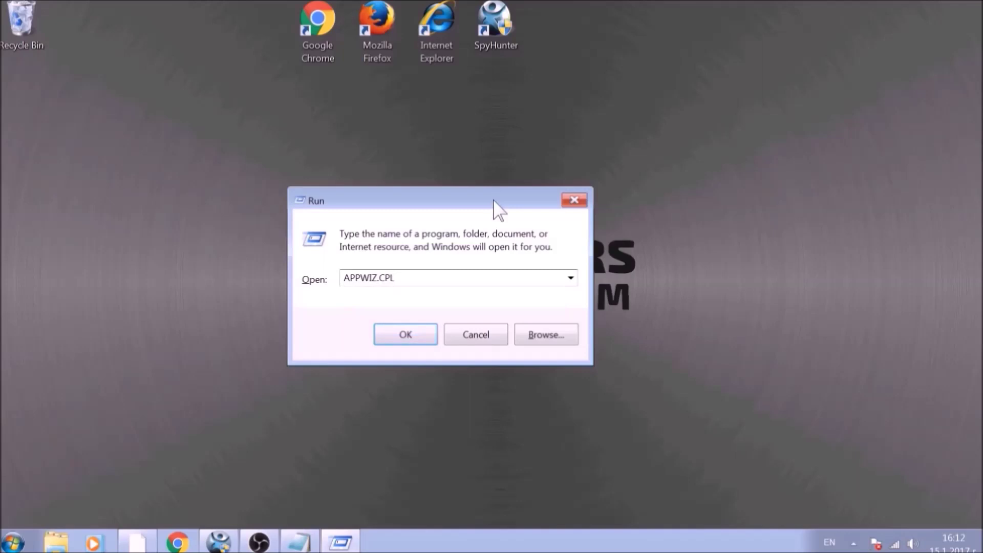
{"action": "left_click", "coordinate": [401, 332]}
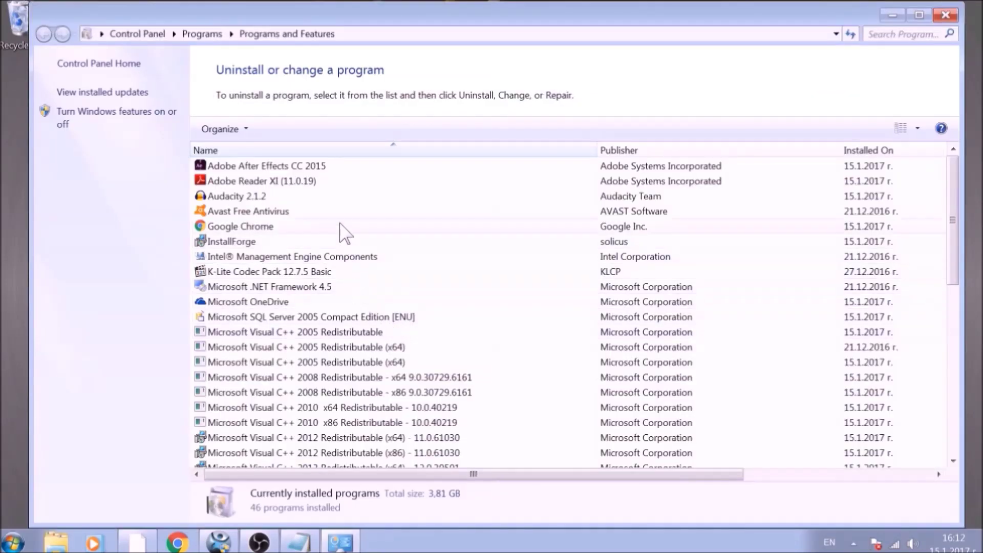
Uninstall SUSPICIOUS PROGRAM via Uninstall/Change, confirm the removal, then close Programs and Features.
{"action": "scroll", "coordinate": [344, 229], "scroll_direction": "down", "scroll_amount": 1}
{"action": "scroll", "coordinate": [344, 229], "scroll_direction": "down", "scroll_amount": 8}
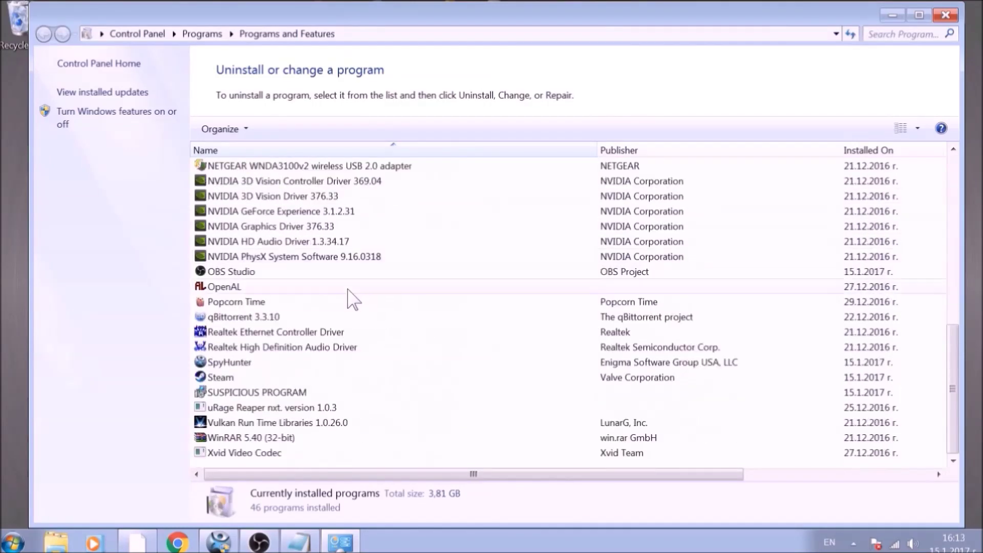
{"action": "left_click", "coordinate": [330, 391]}
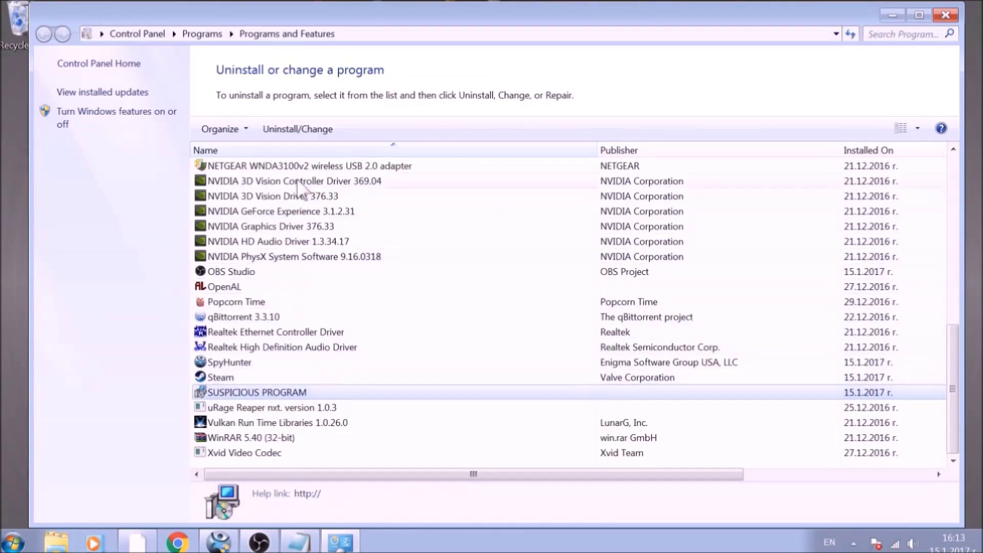
{"action": "left_click", "coordinate": [307, 130]}
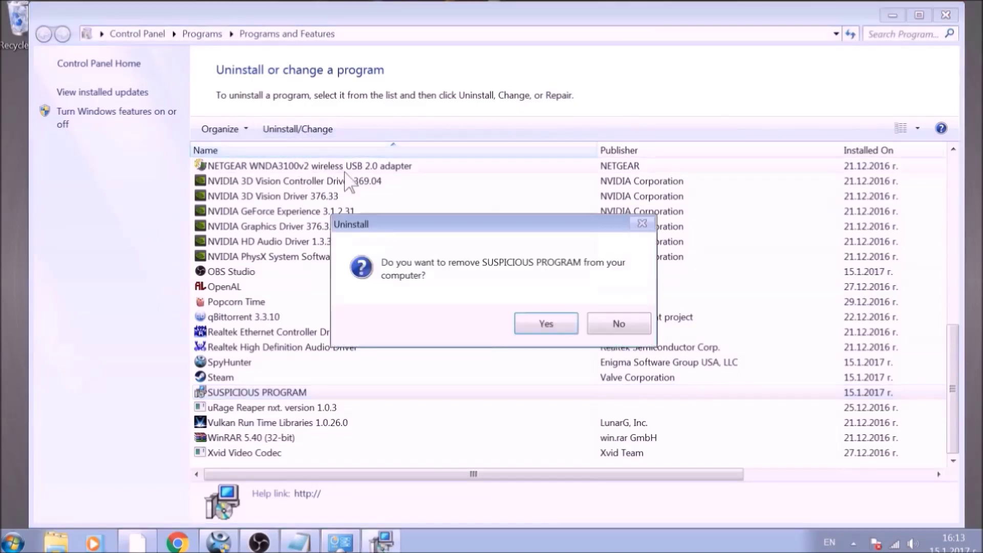
{"action": "left_click", "coordinate": [544, 323]}
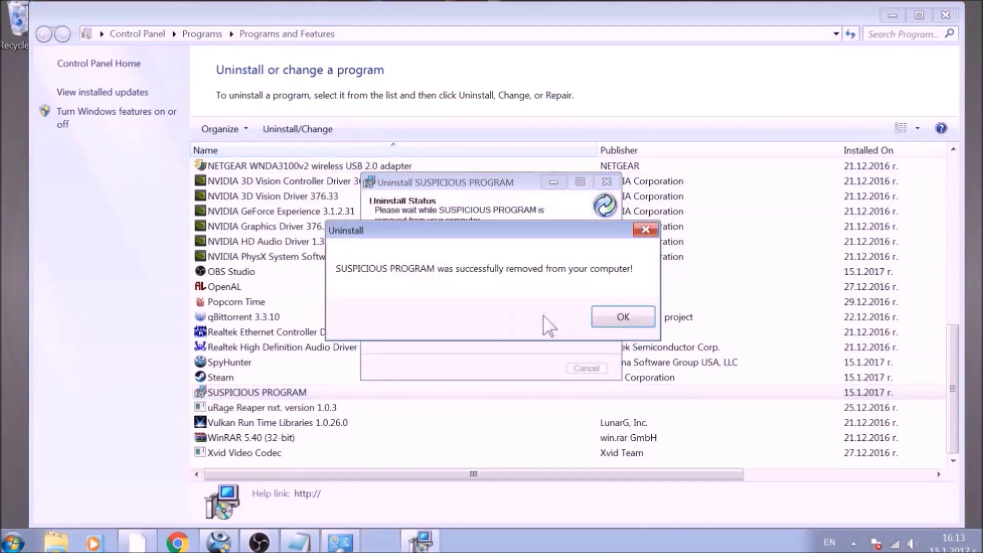
{"action": "left_click", "coordinate": [620, 317]}
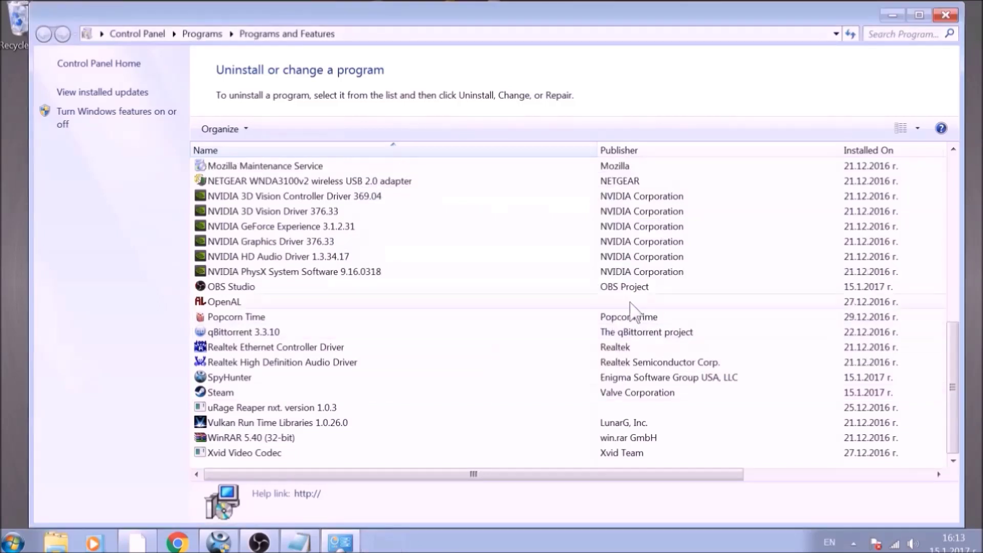
{"action": "left_click", "coordinate": [945, 15]}
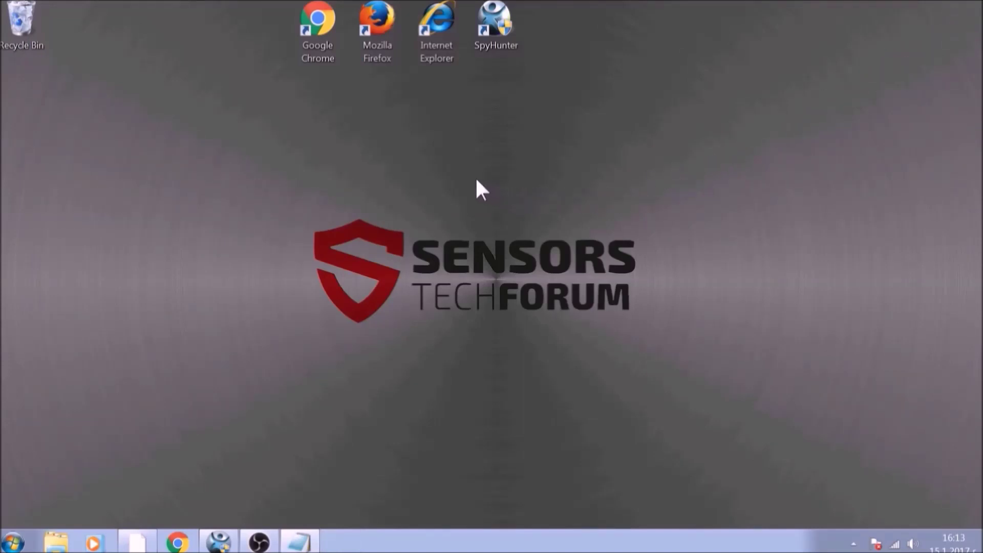
Launch Google Chrome and load chrome://net-internals/#dns.
{"action": "double_click", "coordinate": [330, 33]}
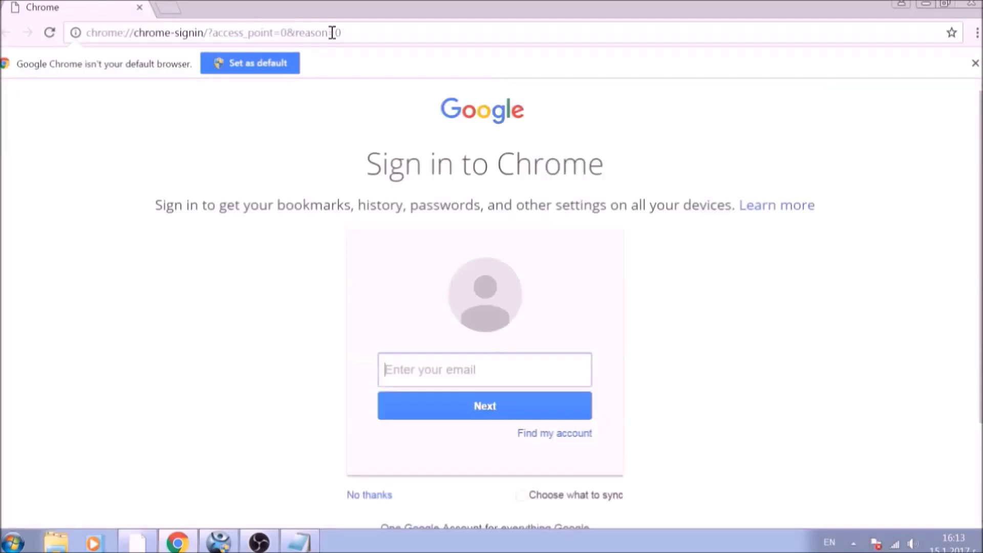
{"action": "left_click", "coordinate": [347, 32]}
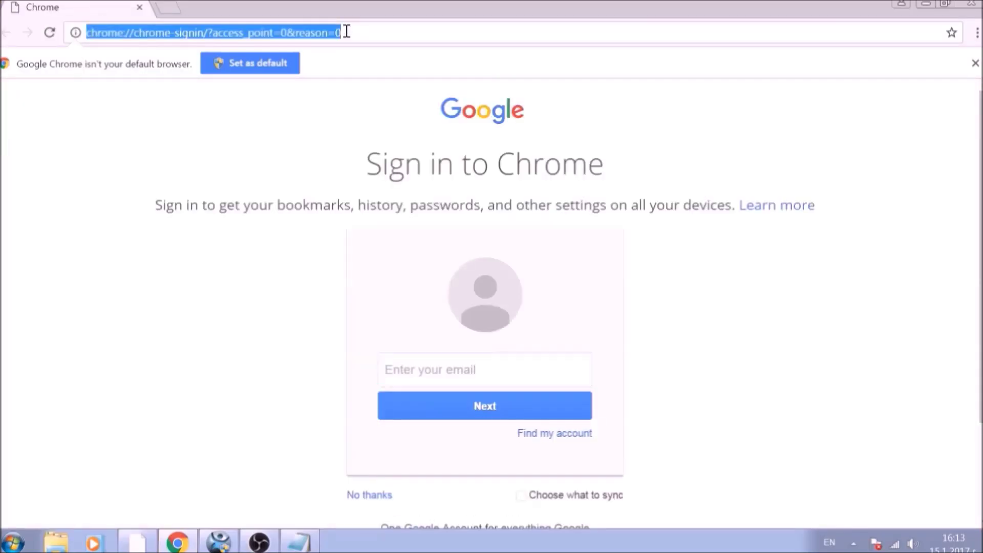
{"action": "type", "text": "CHROME"}
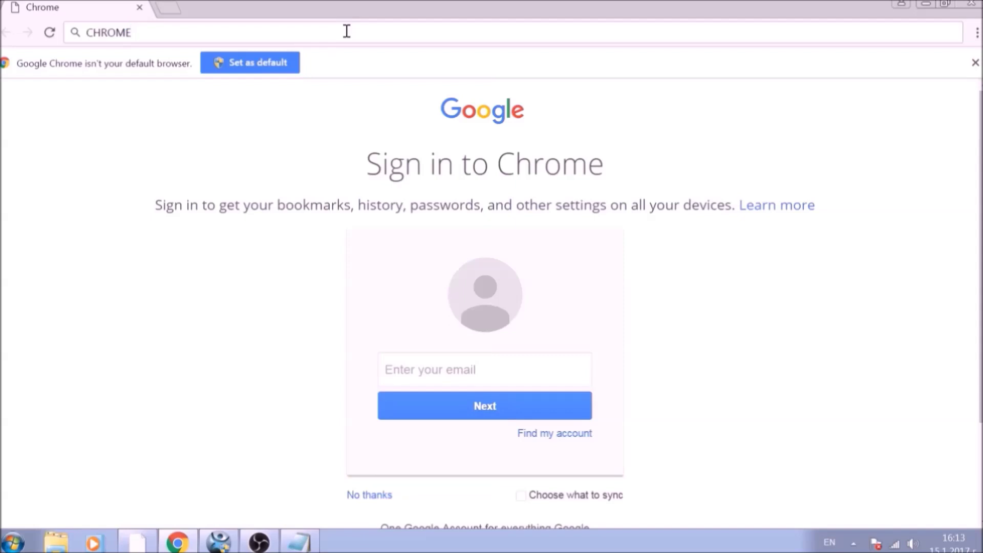
{"action": "type", "text": "://NE"}
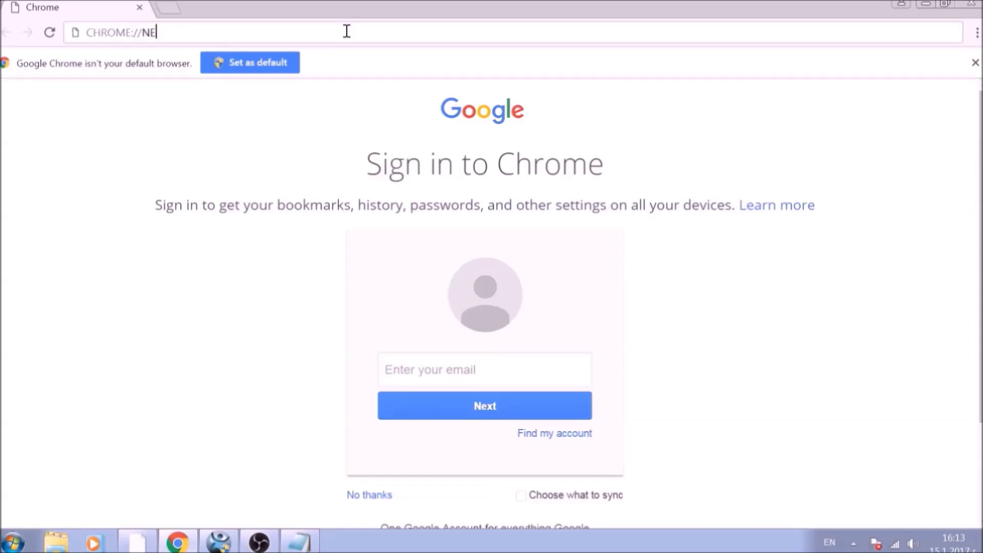
{"action": "type", "text": "T-INTER"}
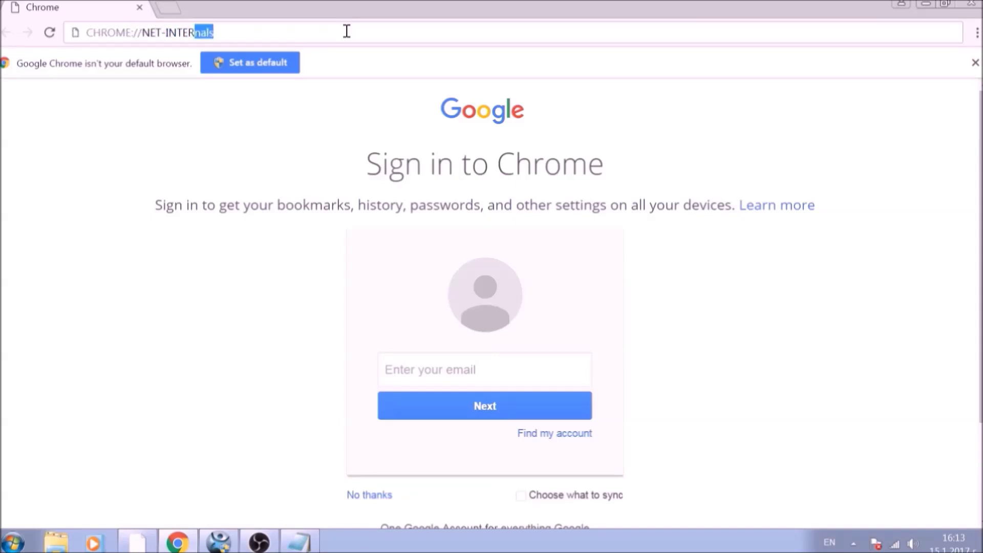
{"action": "type", "text": "NALS/#DNS"}
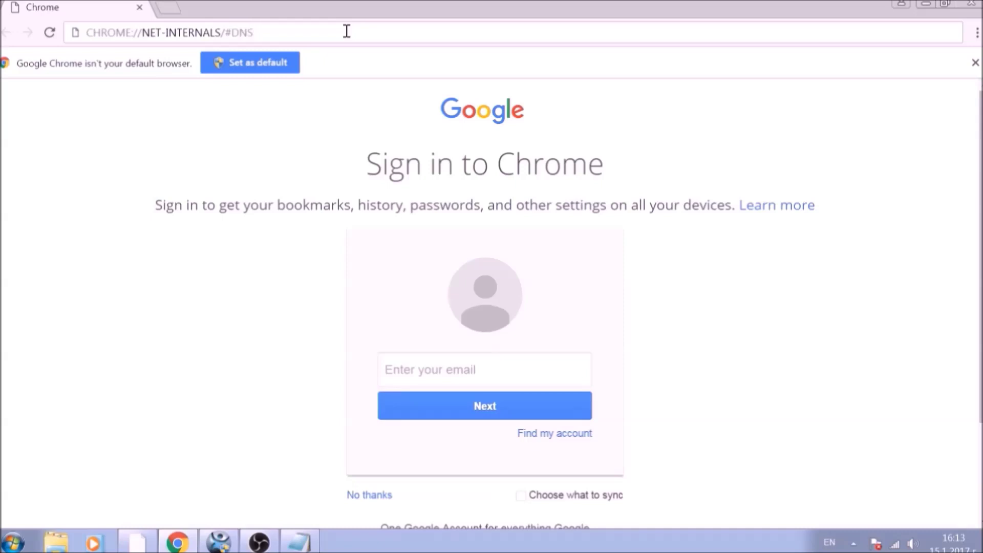
{"action": "key", "text": "Return"}
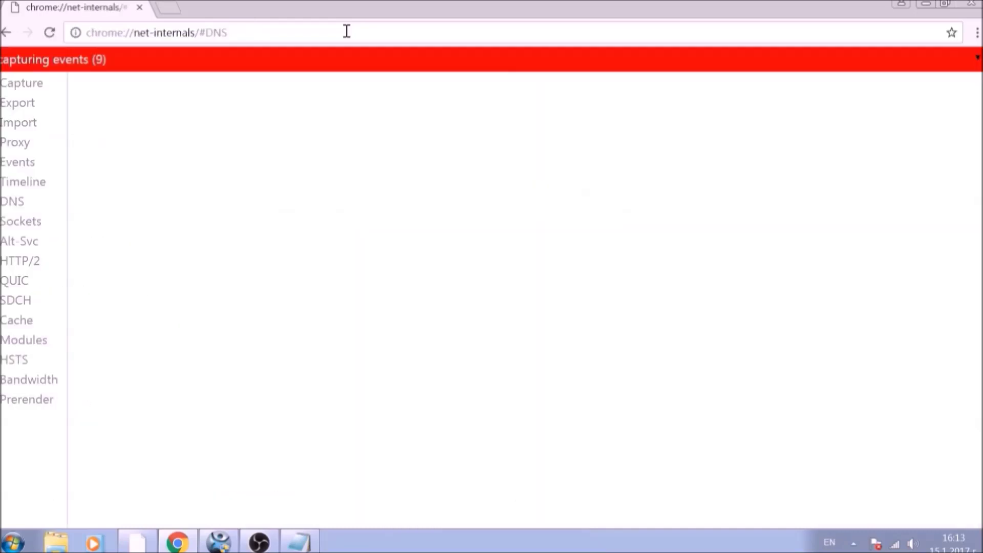
Clear Chrome's DNS host resolver cache to 0 entries, then view the Cache statistics.
{"action": "left_click", "coordinate": [16, 205]}
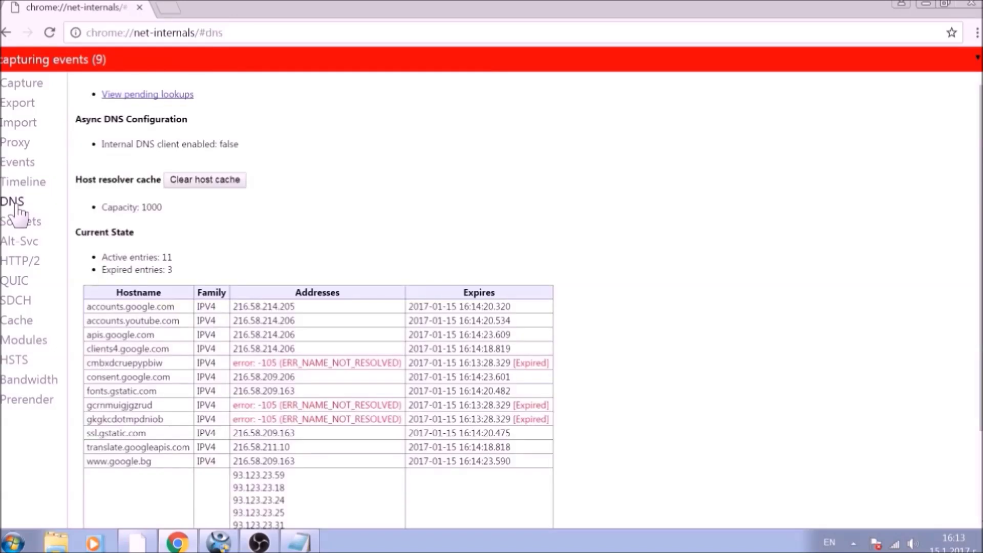
{"action": "left_click", "coordinate": [204, 180]}
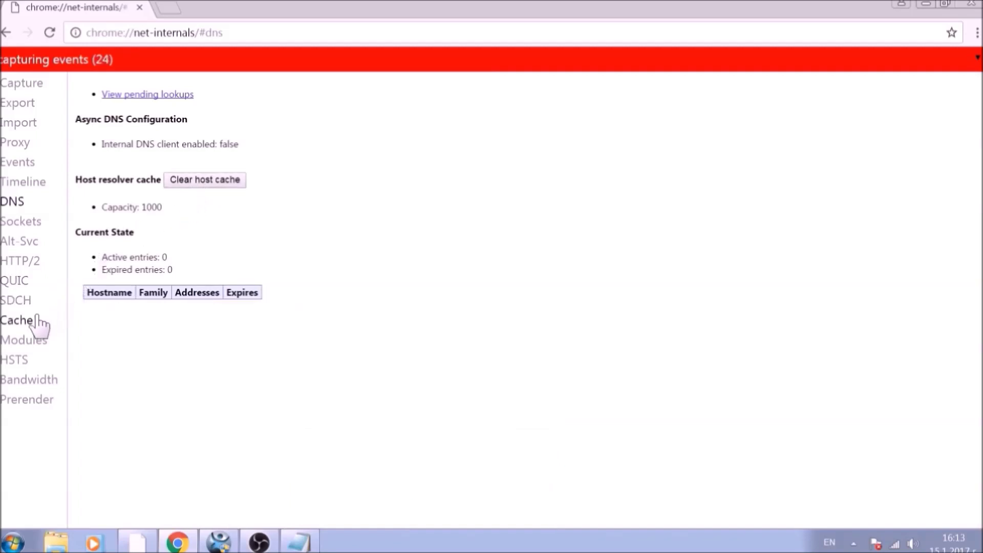
{"action": "left_click", "coordinate": [19, 320]}
{"action": "scroll", "coordinate": [105, 295], "scroll_direction": "down", "scroll_amount": 6}
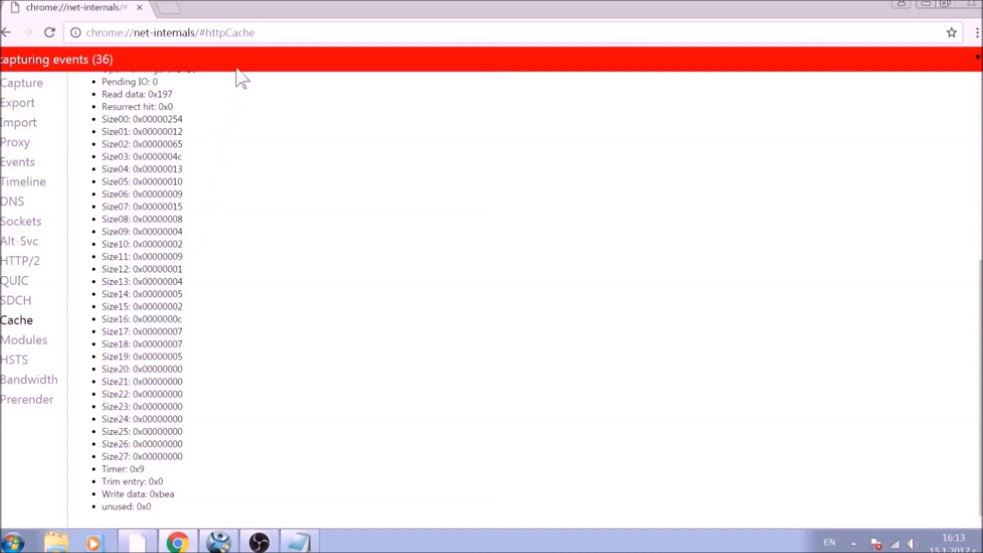
{"action": "left_click", "coordinate": [251, 33]}
Go to chrome://settings/clearBrowserData, fixing a typo in the address.
{"action": "type", "text": "CH"}
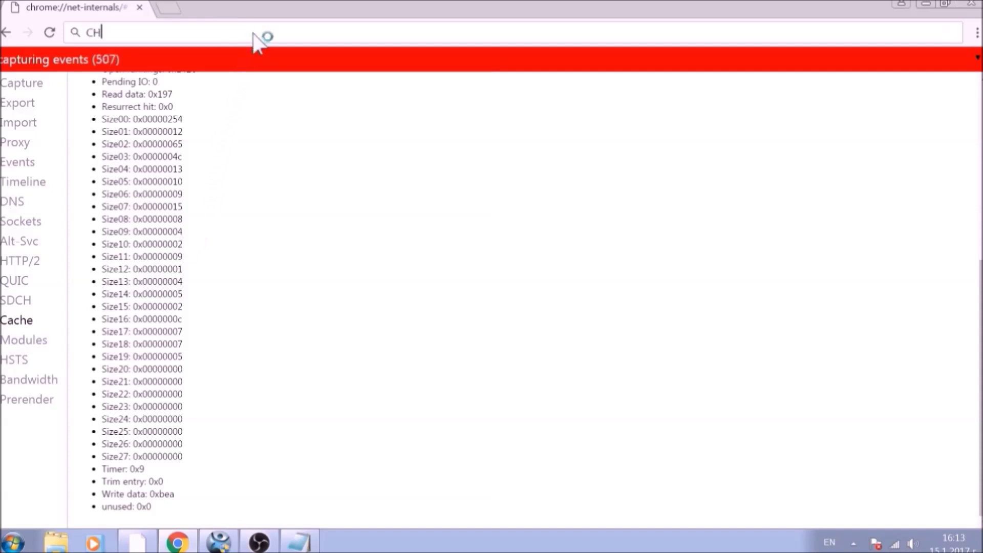
{"action": "type", "text": "ROME:"}
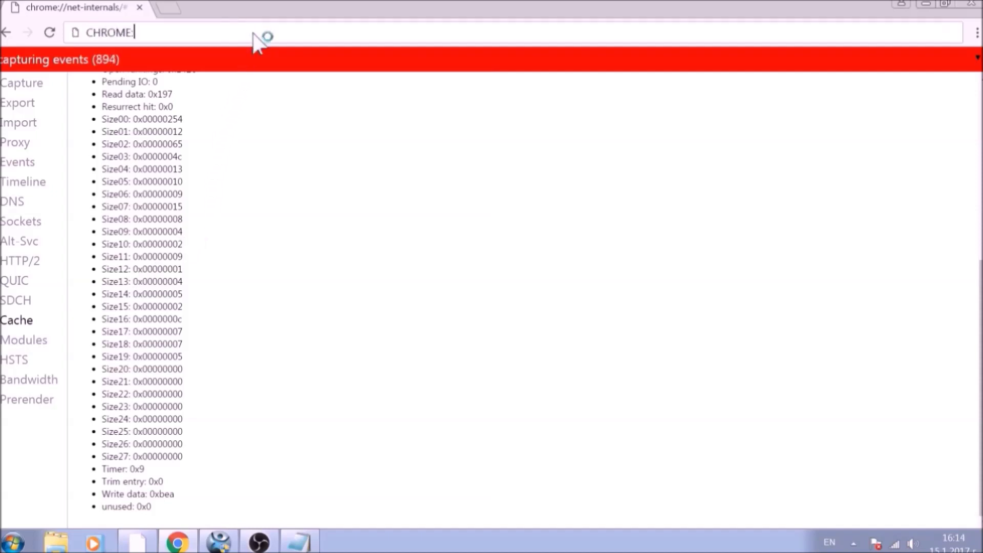
{"action": "type", "text": "//SETTI"}
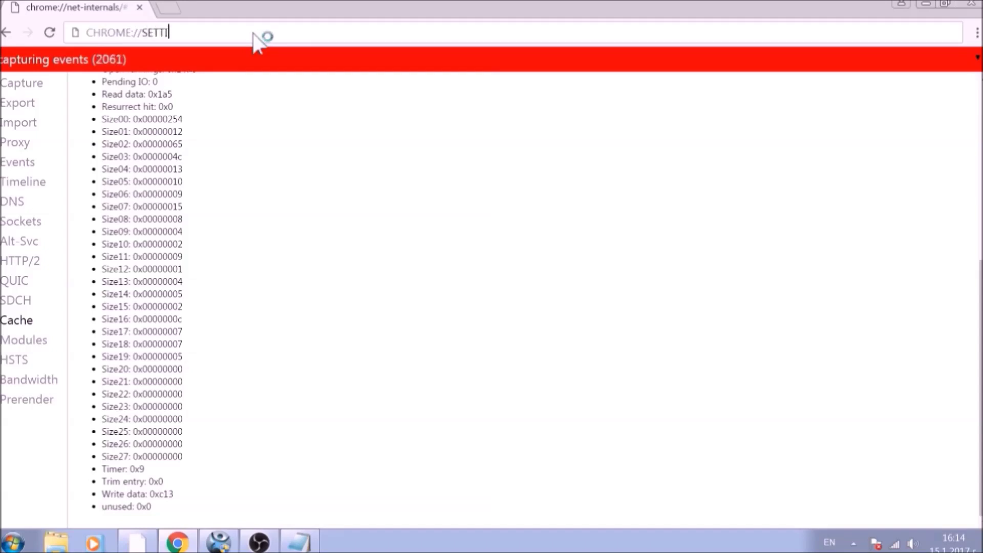
{"action": "type", "text": "NGS/CLEARBW"}
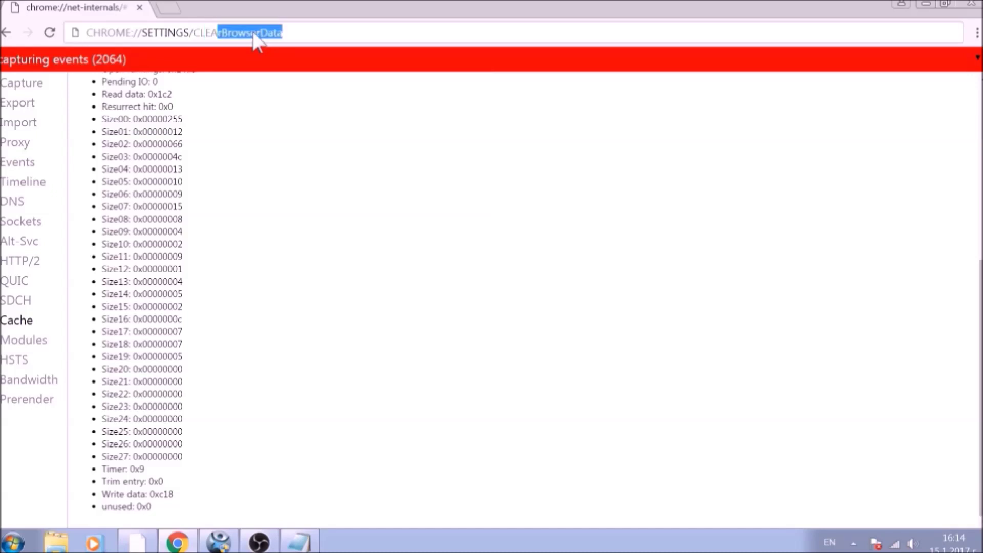
{"action": "key", "text": "BackSpace"}
{"action": "type", "text": "ROWSERDATA"}
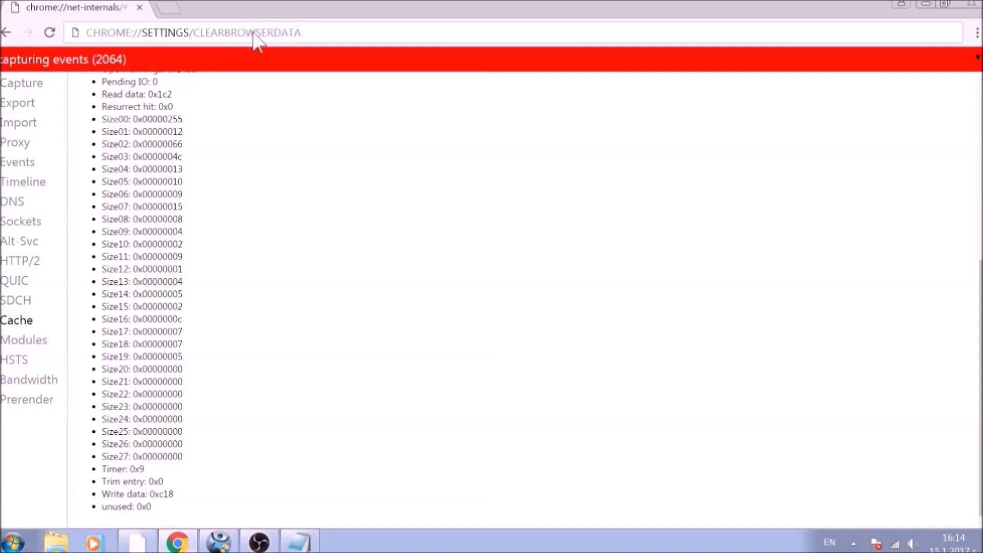
{"action": "key", "text": "Return"}
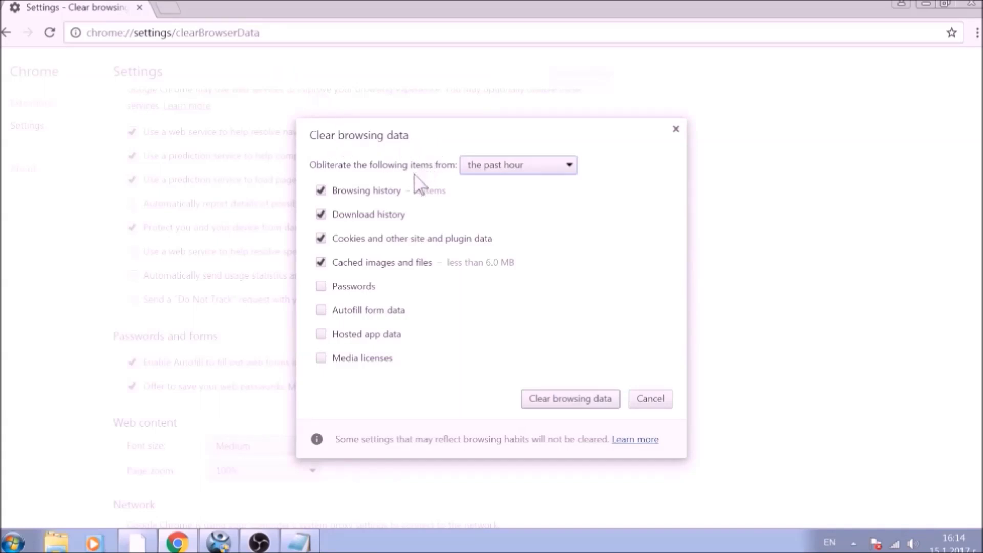
Clear data from the beginning of time, adding passwords, autofill, hosted app data and media licenses.
{"action": "left_click", "coordinate": [566, 166]}
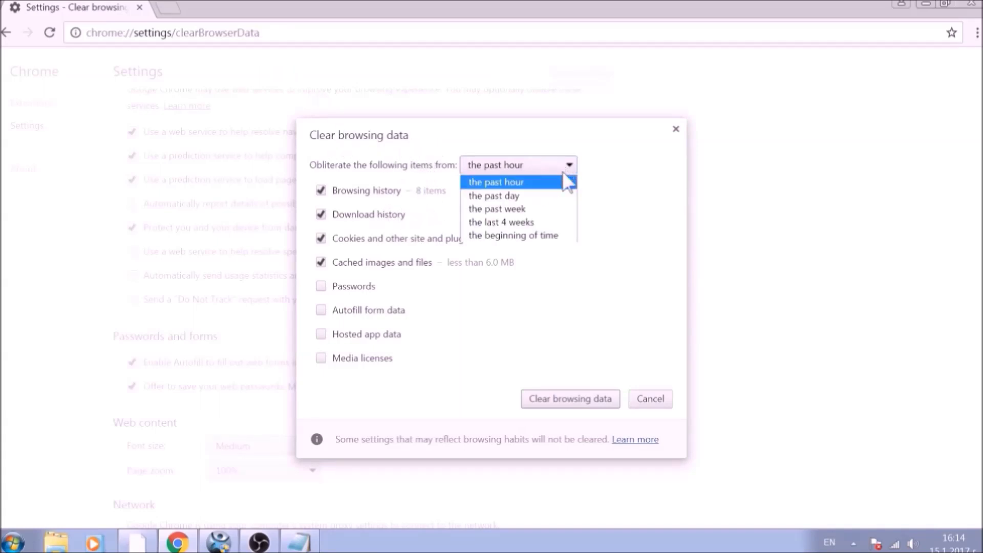
{"action": "left_click", "coordinate": [550, 237]}
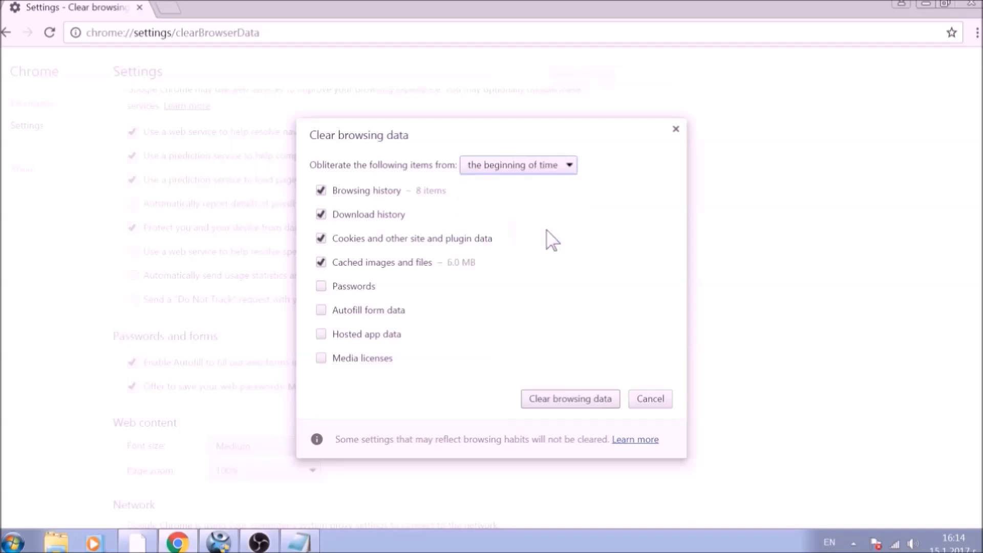
{"action": "left_click", "coordinate": [373, 287]}
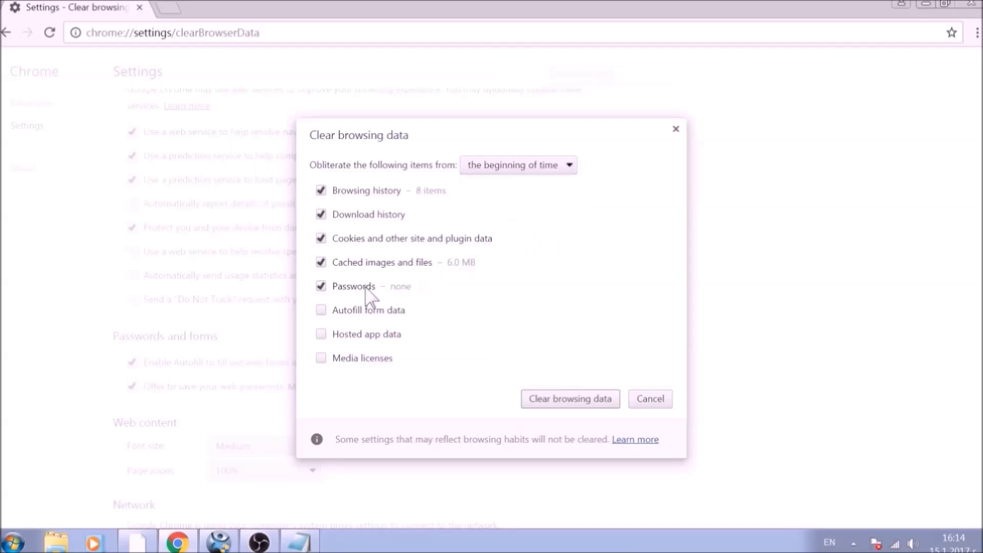
{"action": "left_click", "coordinate": [373, 310]}
{"action": "left_click", "coordinate": [370, 334]}
{"action": "left_click", "coordinate": [370, 358]}
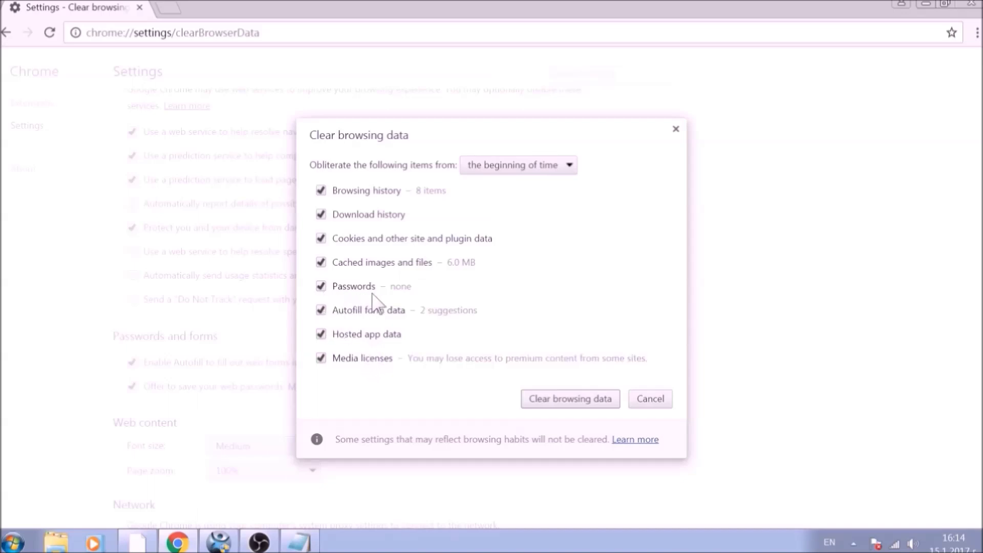
{"action": "left_click", "coordinate": [574, 398]}
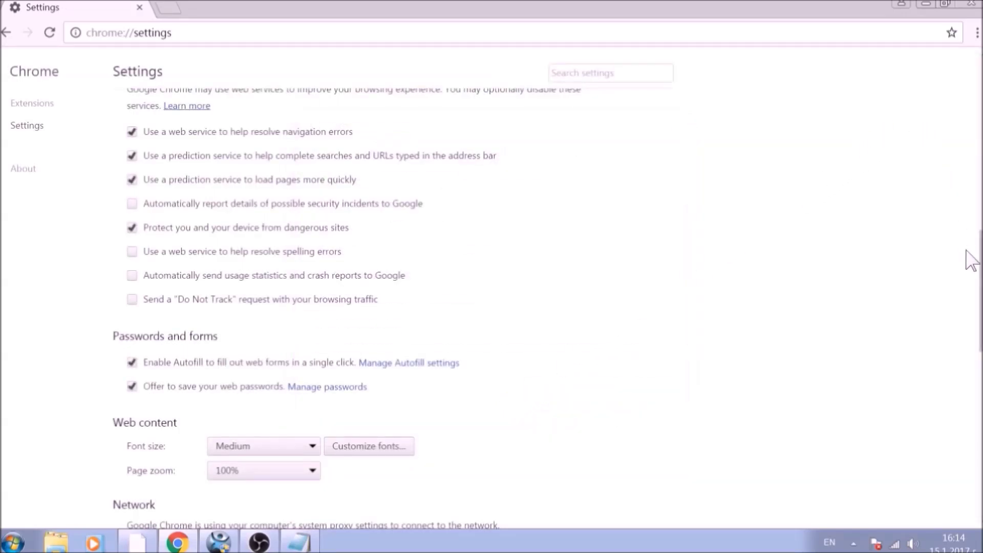
Reset Chrome's settings to their original defaults and close the browser.
{"action": "left_click_drag", "start_coordinate": [978, 311], "coordinate": [970, 474]}
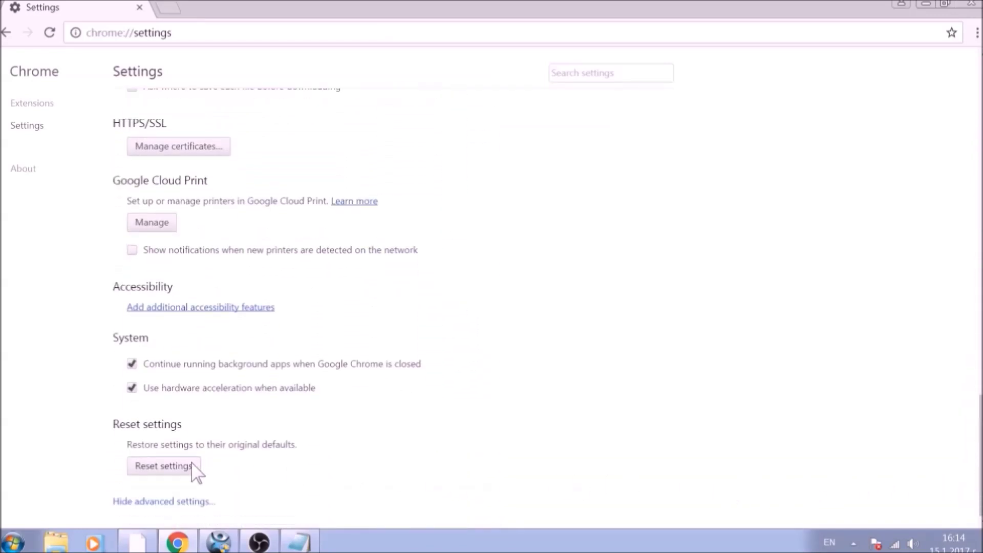
{"action": "left_click", "coordinate": [161, 467]}
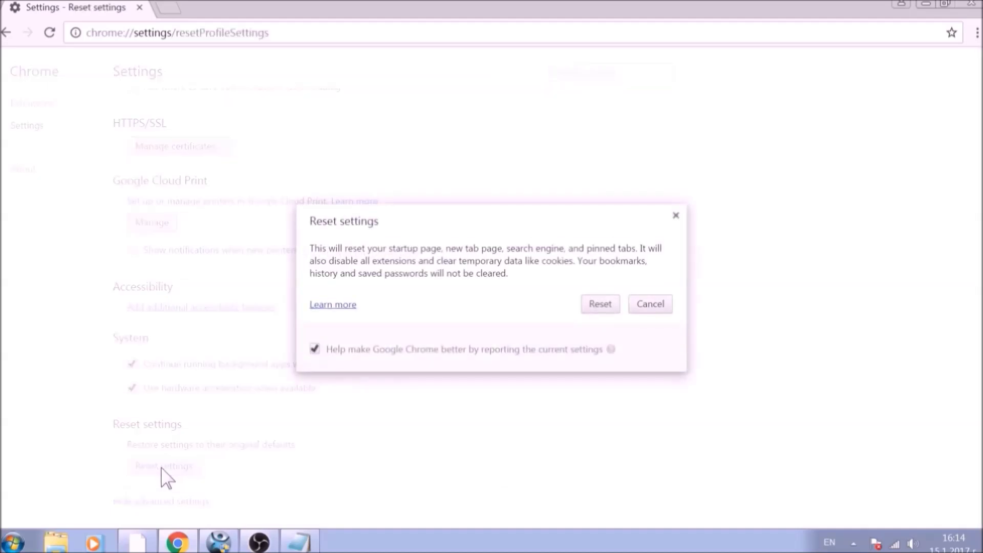
{"action": "left_click", "coordinate": [603, 305]}
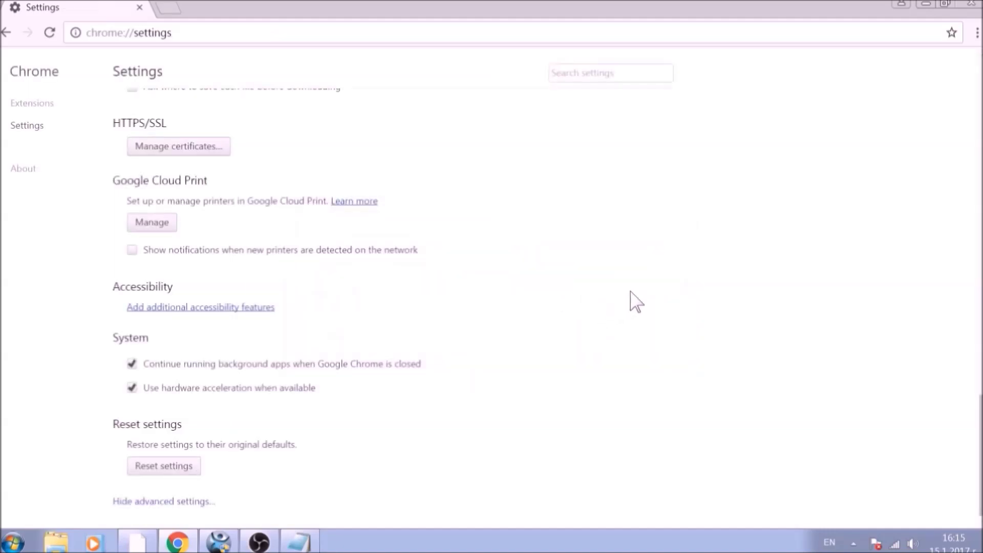
{"action": "left_click", "coordinate": [973, 7]}
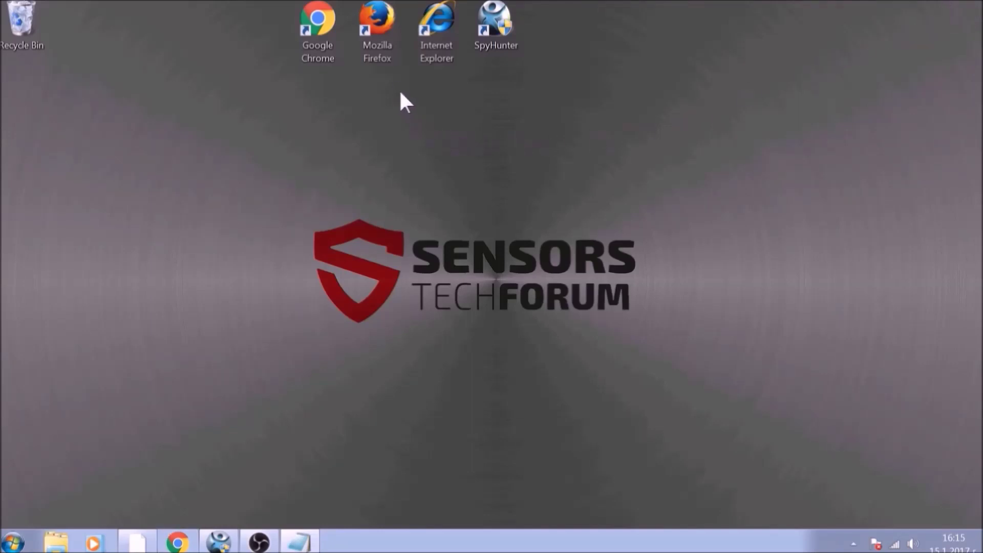
Launch Firefox and open Options (about:preferences) with Alt+T, O.
{"action": "double_click", "coordinate": [383, 53]}
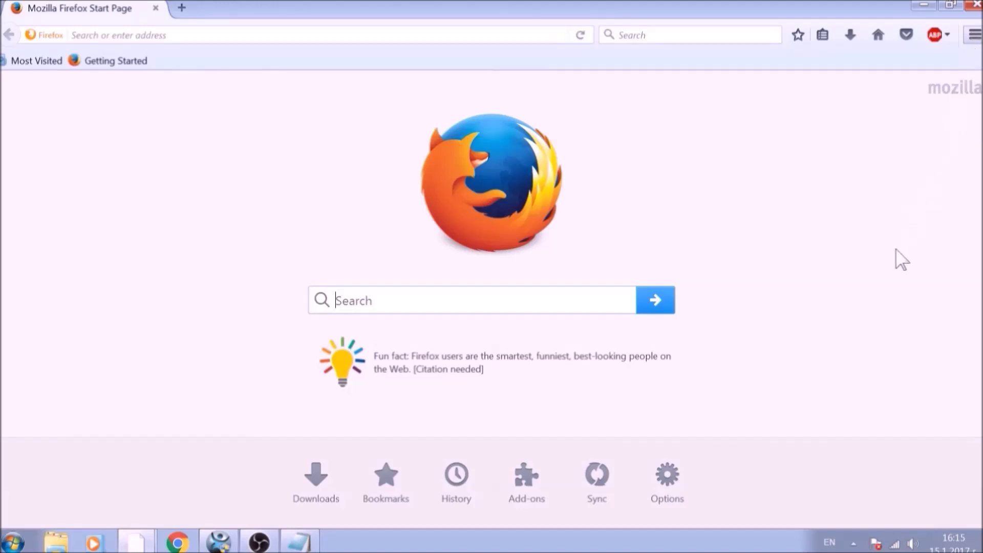
{"action": "key", "text": "alt+t"}
{"action": "key", "text": "o"}
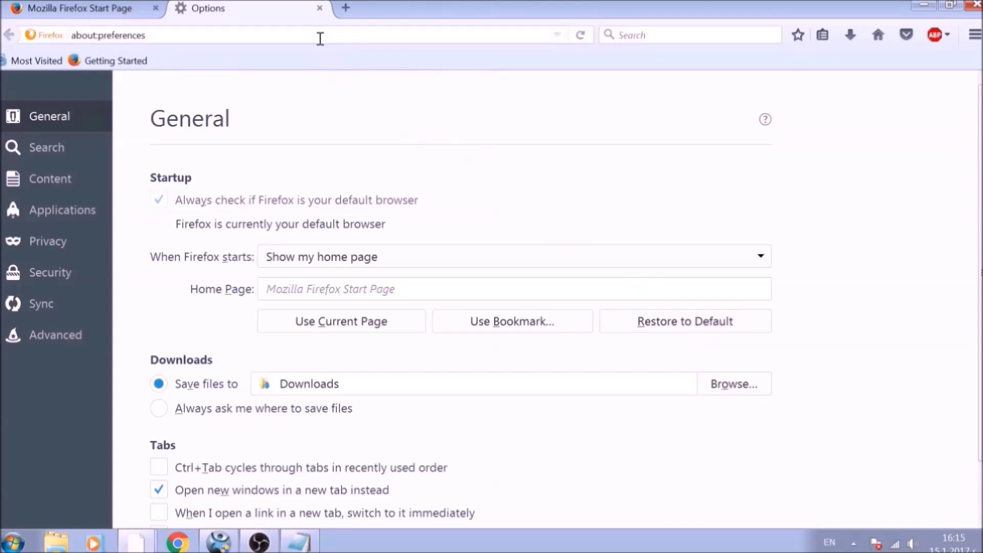
{"action": "left_click", "coordinate": [319, 38]}
{"action": "key", "text": "ctrl+a"}
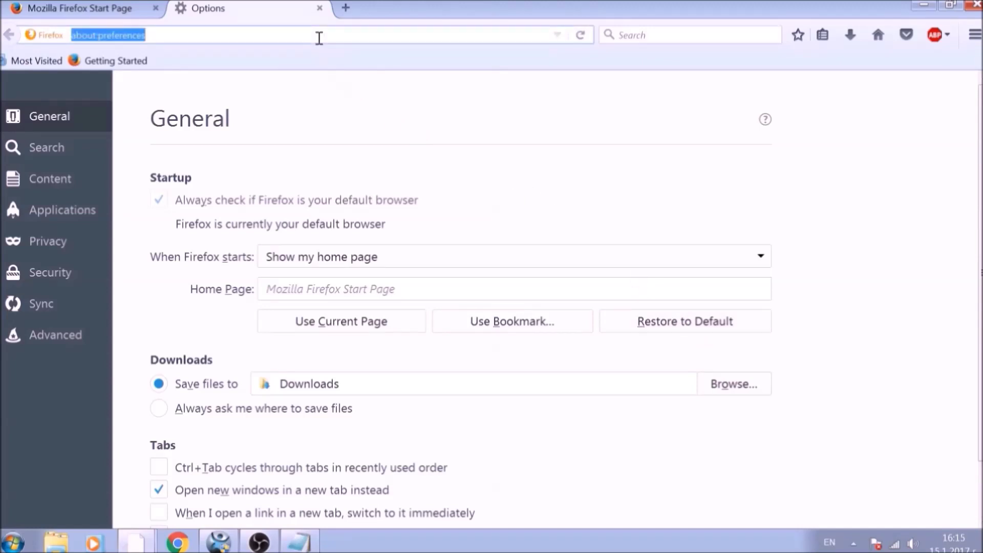
Load about:support and refresh Firefox to its defaults, confirming the refresh.
{"action": "type", "text": "ABO"}
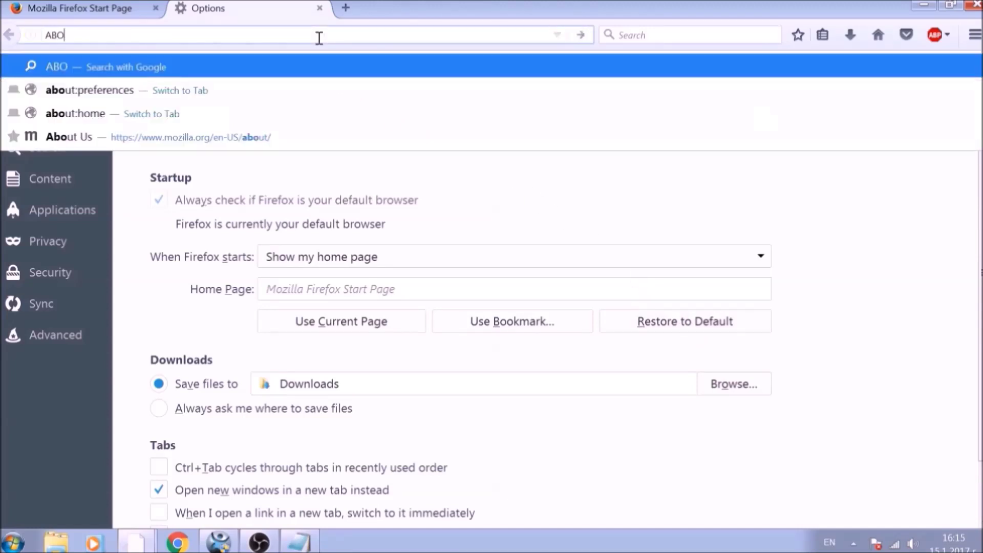
{"action": "type", "text": "UT:"}
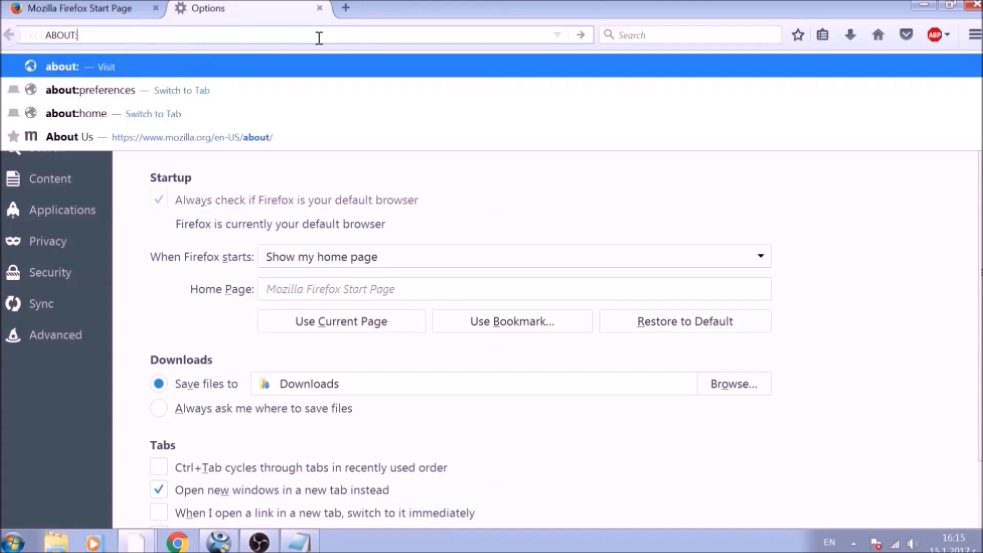
{"action": "type", "text": "SUPPORT"}
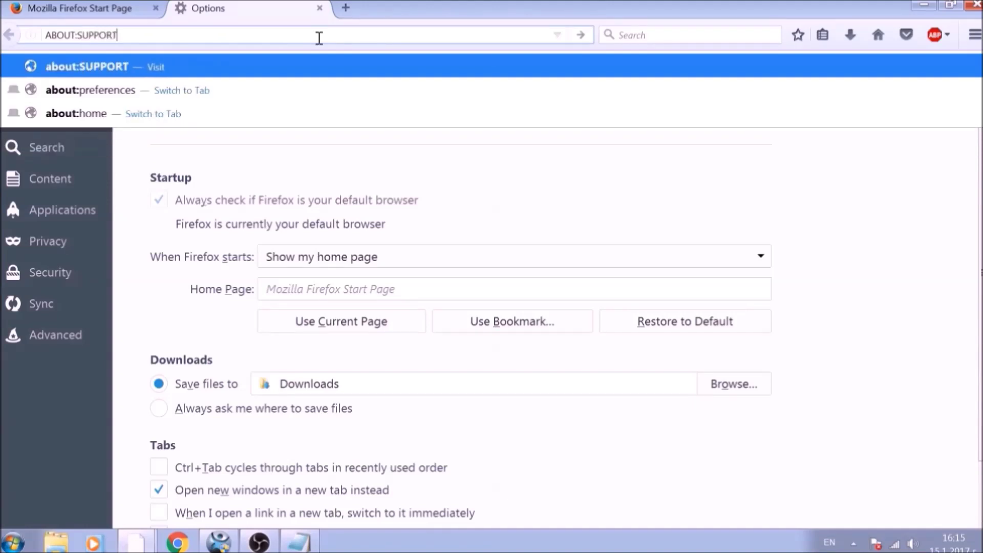
{"action": "key", "text": "Return"}
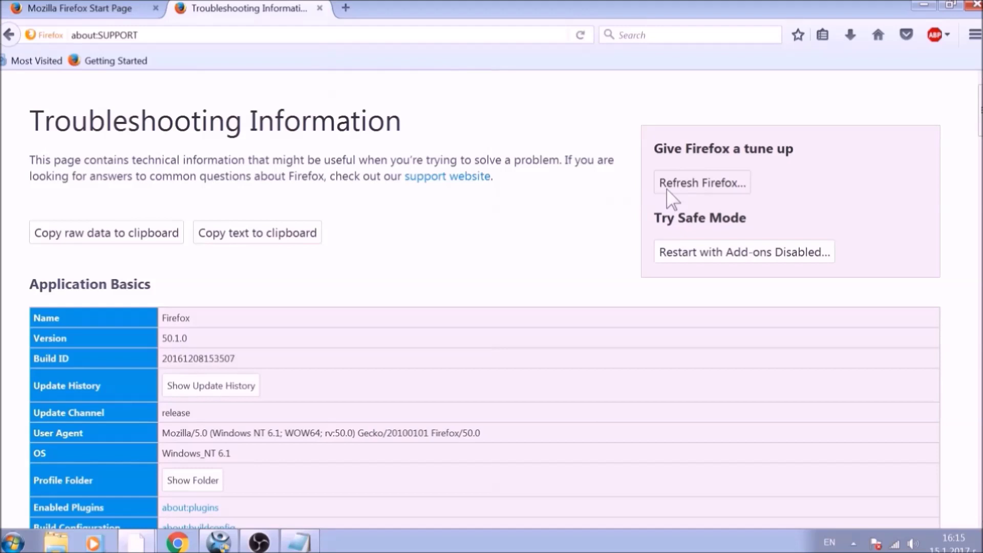
{"action": "left_click", "coordinate": [672, 199]}
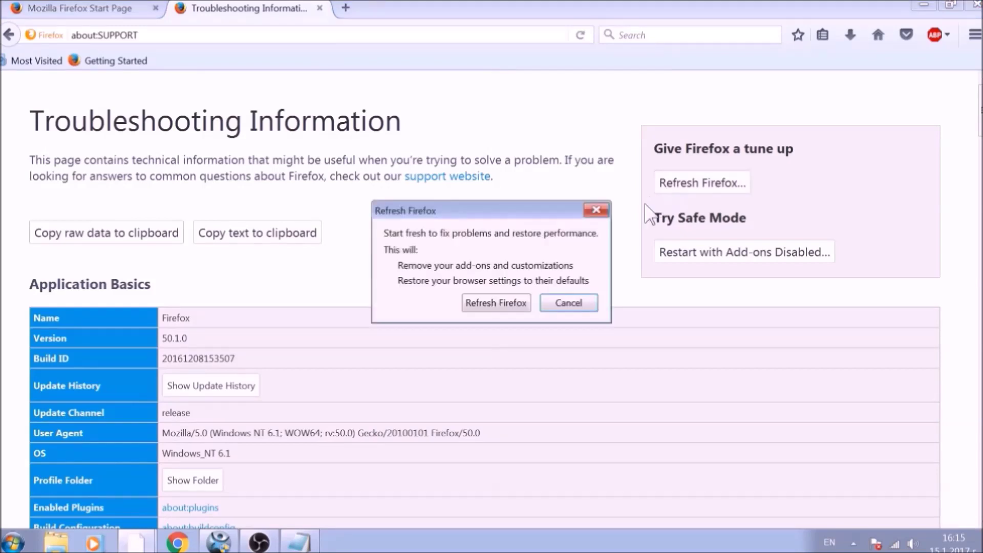
{"action": "left_click", "coordinate": [520, 309]}
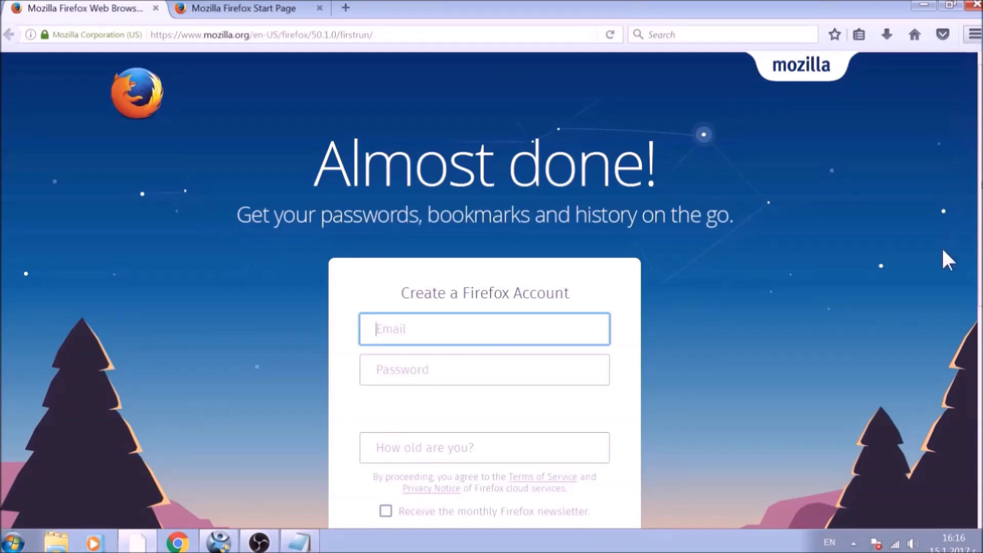
Confirm both Avast extensions are disabled in Add-ons, then close Firefox with all three tabs.
{"action": "key", "text": "ctrl+shift+a"}
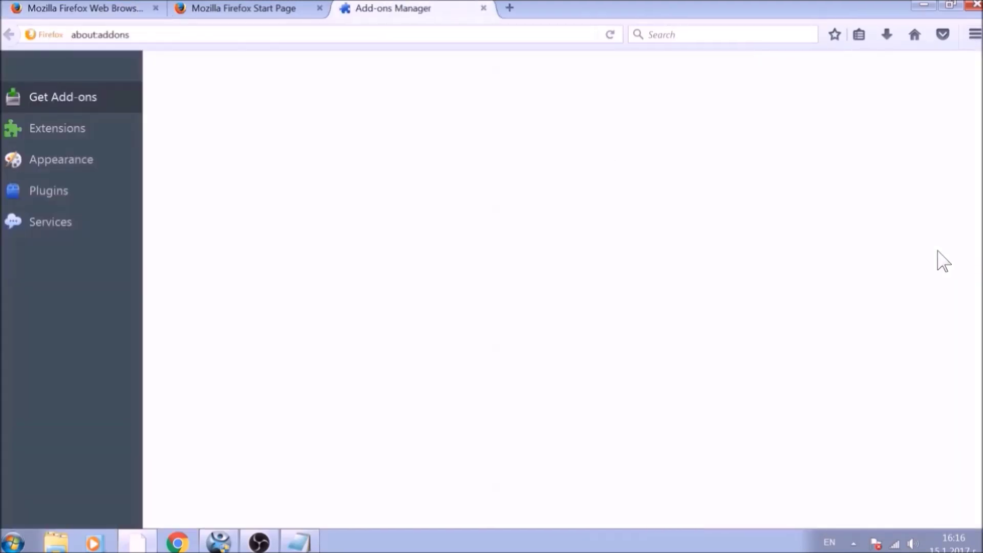
{"action": "left_click", "coordinate": [108, 143]}
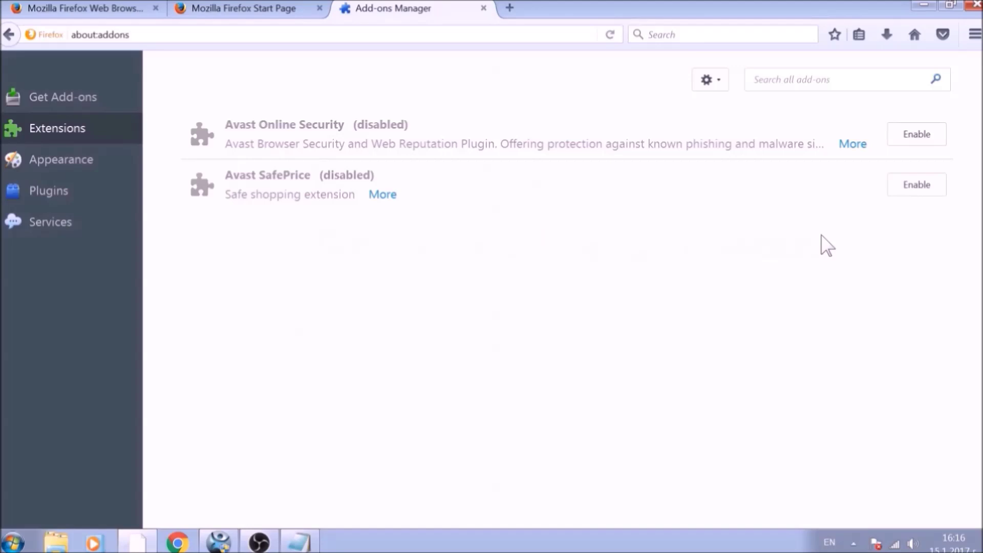
{"action": "key", "text": "alt+F4"}
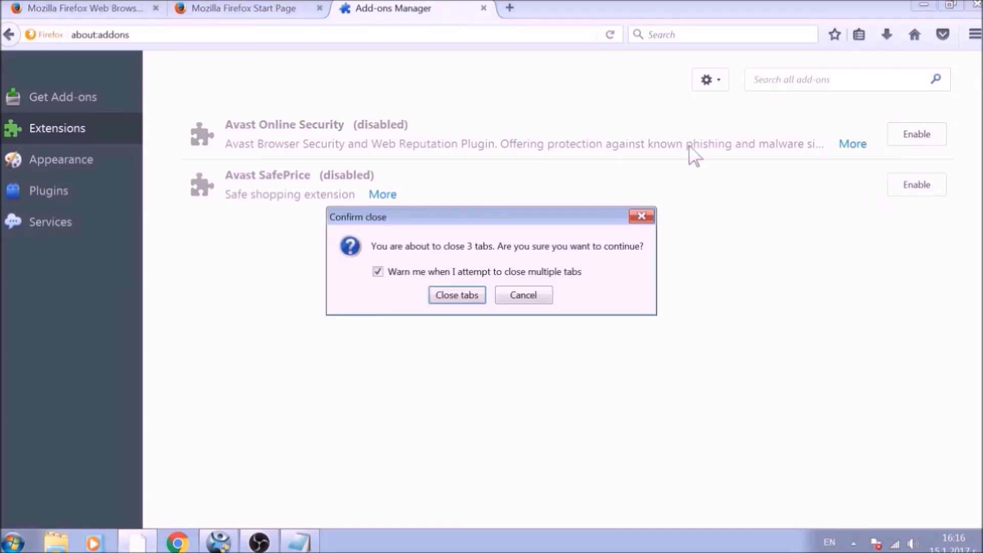
{"action": "left_click", "coordinate": [483, 296]}
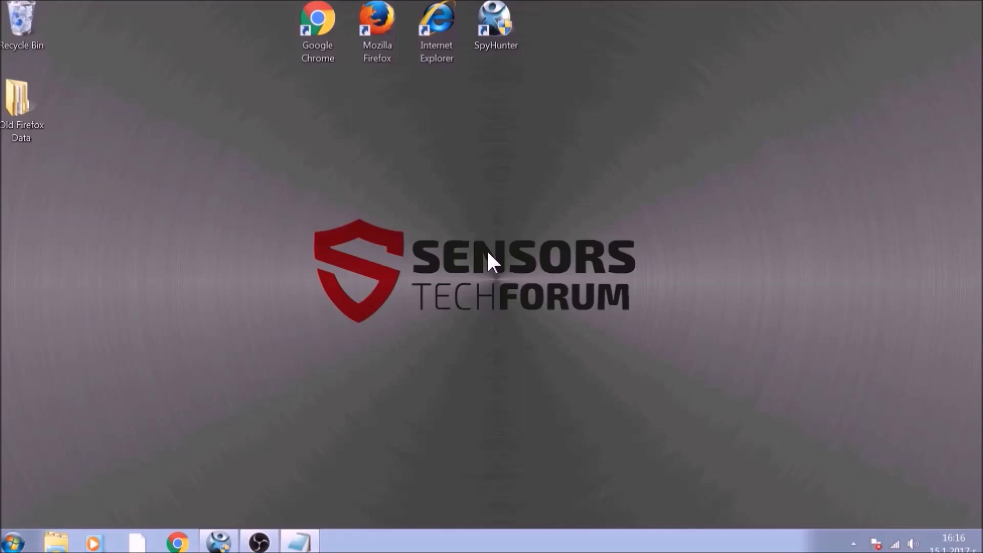
Launch Internet Explorer, dismiss the Avast prompt, and set the Internet Options home page to about:blank.
{"action": "double_click", "coordinate": [436, 43]}
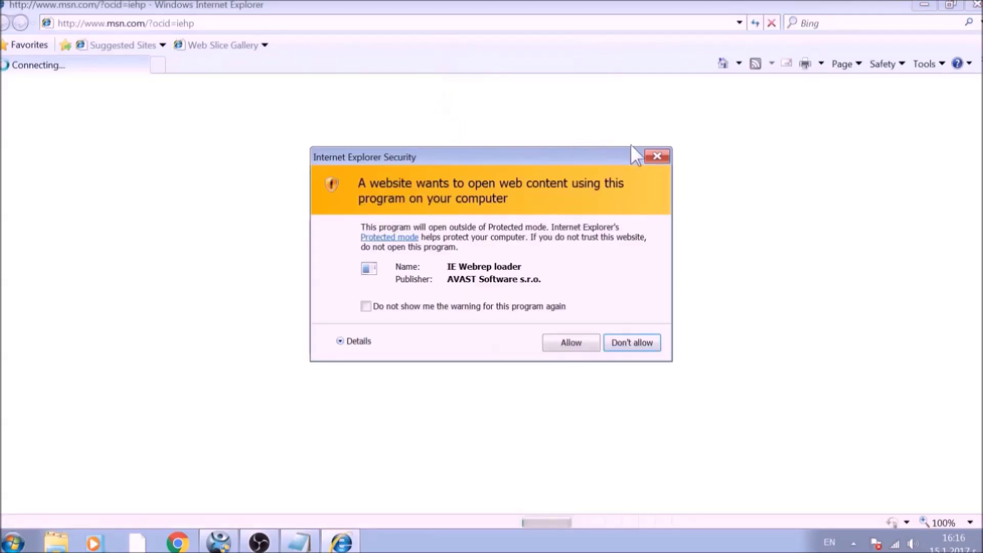
{"action": "left_click", "coordinate": [650, 154]}
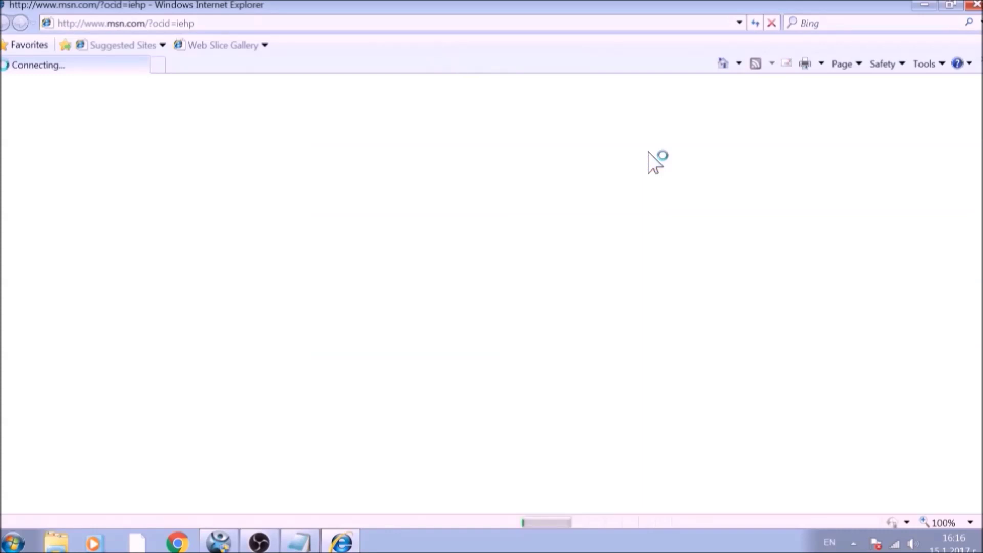
{"action": "left_click", "coordinate": [926, 64]}
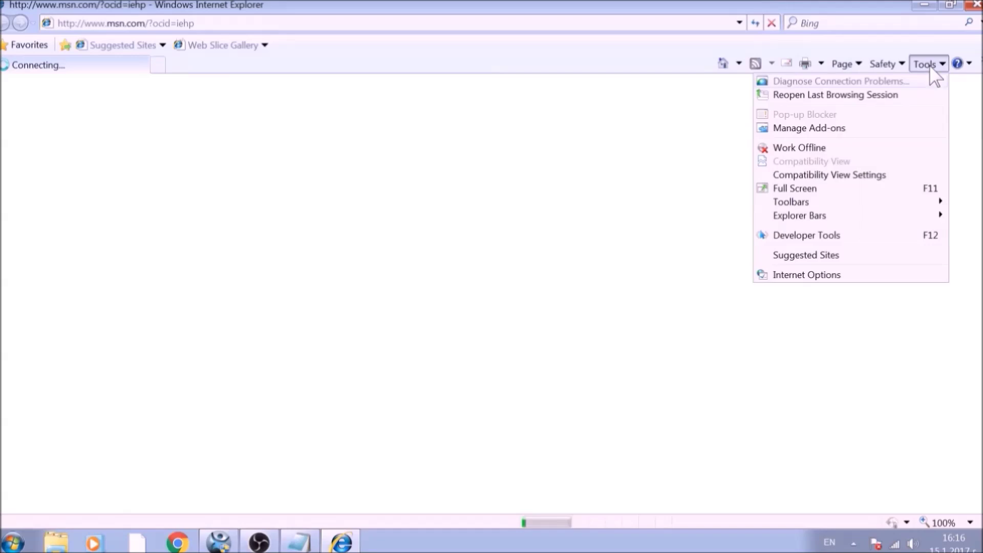
{"action": "left_click", "coordinate": [836, 274]}
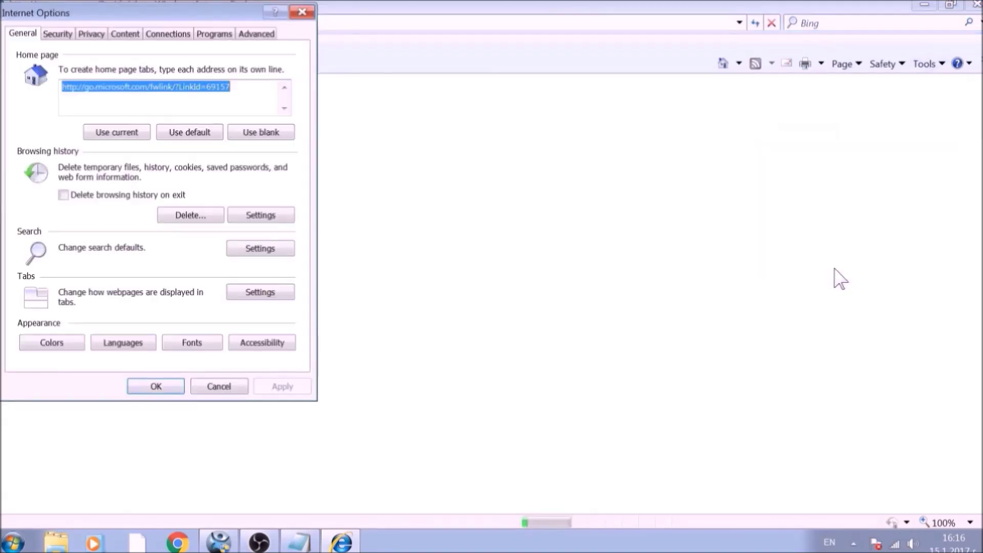
{"action": "left_click", "coordinate": [268, 134]}
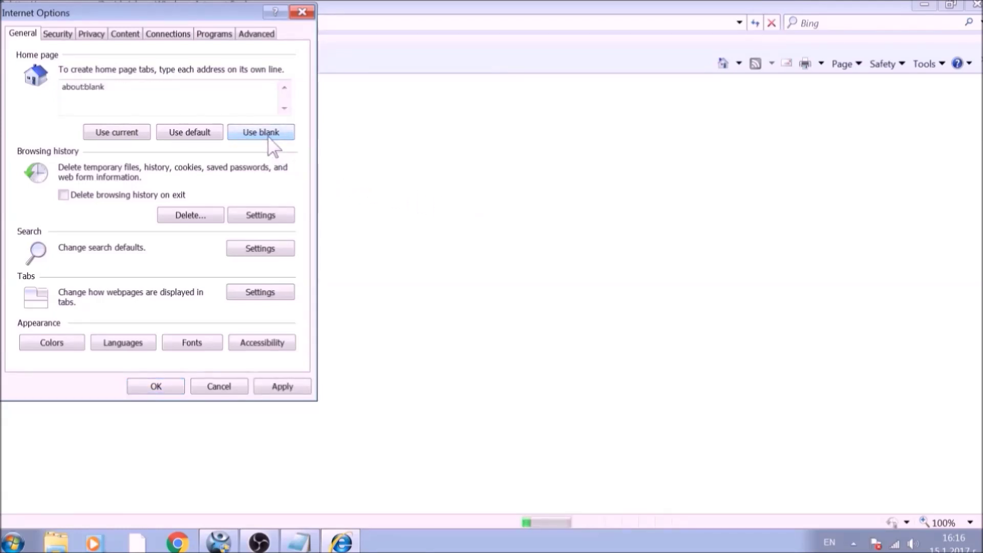
Reset Internet Explorer's advanced settings to defaults, deleting personal settings, then close the browser.
{"action": "left_click", "coordinate": [258, 34]}
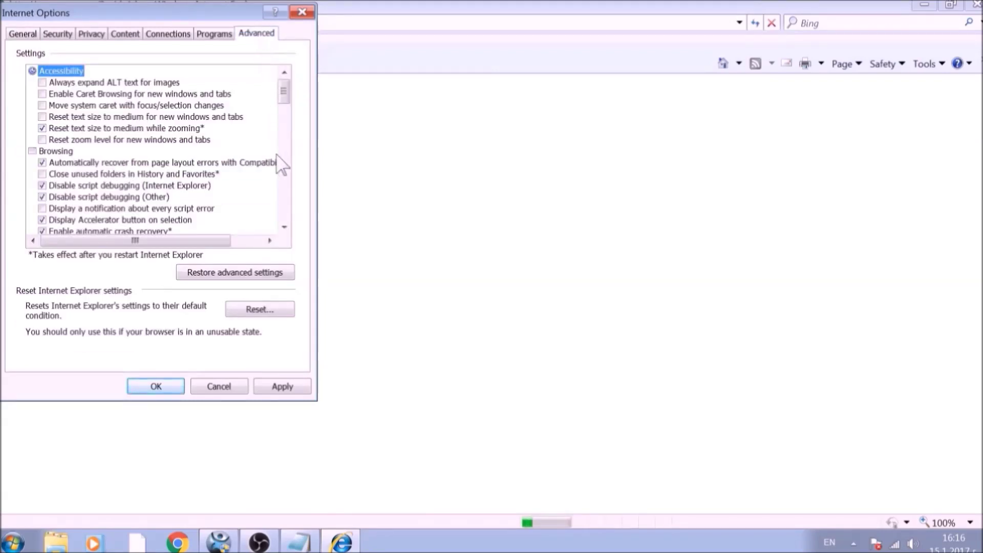
{"action": "left_click", "coordinate": [259, 310]}
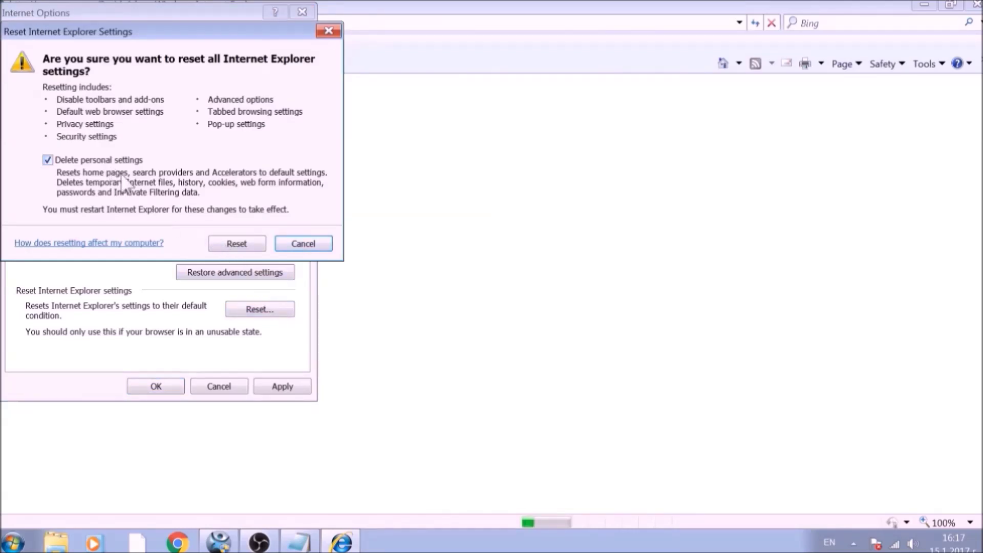
{"action": "left_click", "coordinate": [224, 244]}
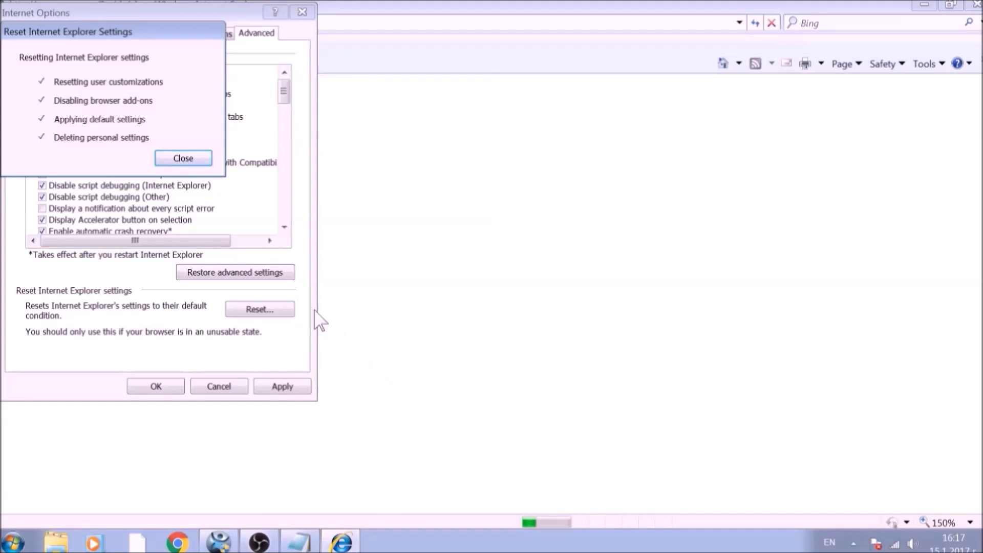
{"action": "left_click", "coordinate": [199, 159]}
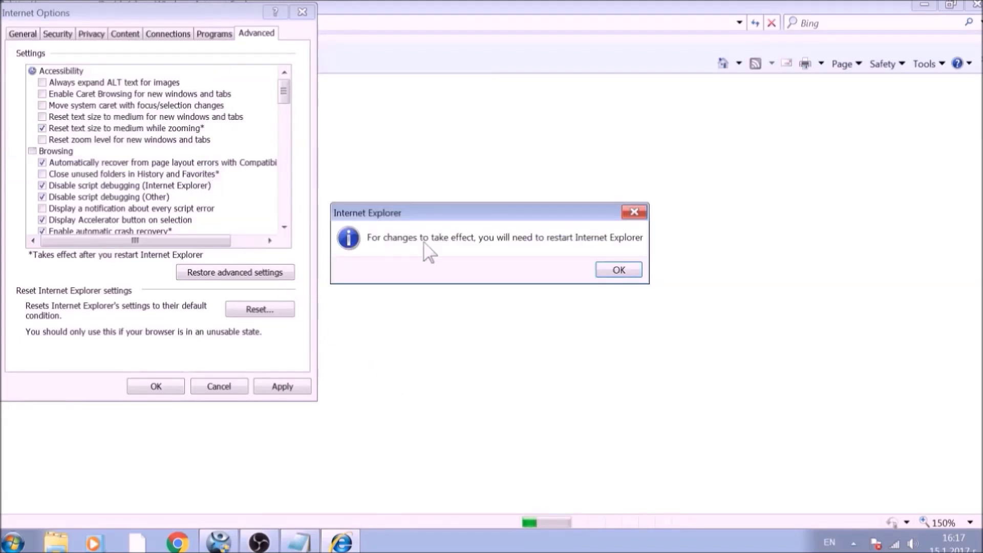
{"action": "left_click", "coordinate": [619, 270]}
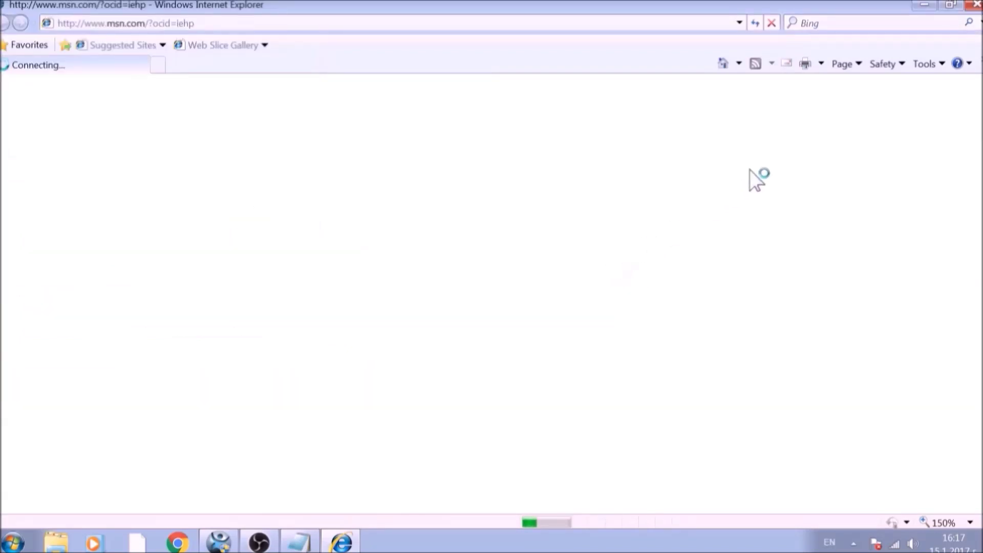
{"action": "left_click", "coordinate": [975, 7]}
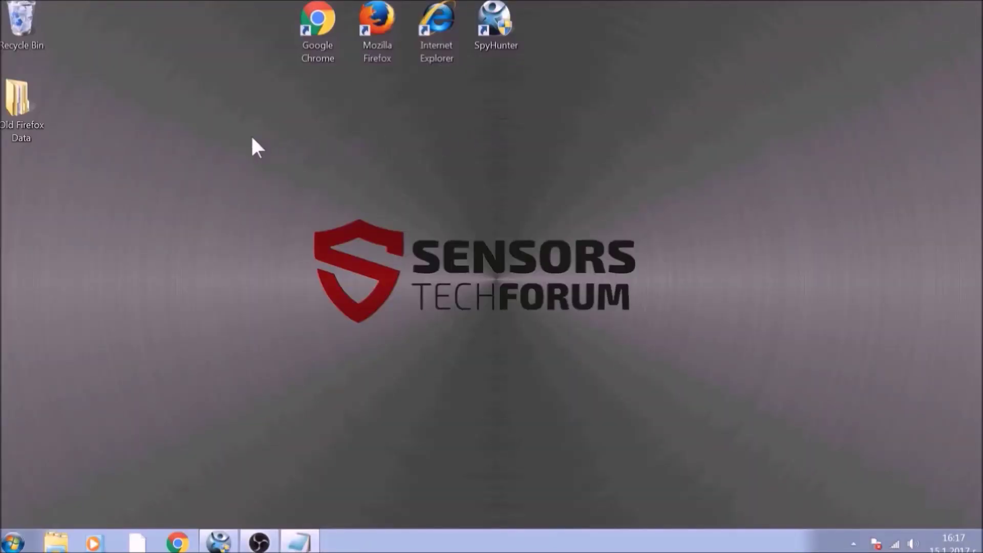
Bring up the SpyHunter 4 window and start a Quick Scan of the computer.
{"action": "left_click_drag", "start_coordinate": [198, 138], "coordinate": [750, 391]}
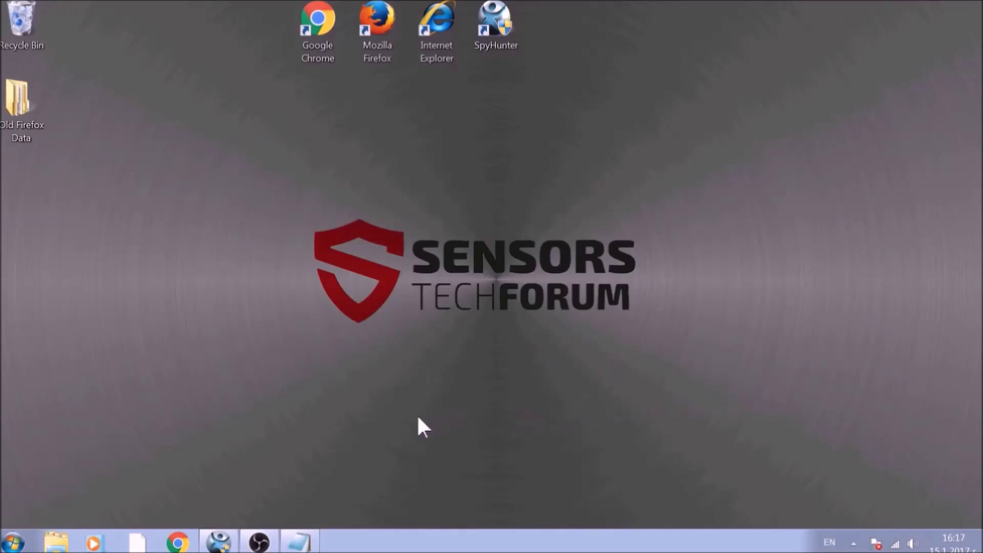
{"action": "left_click", "coordinate": [235, 542]}
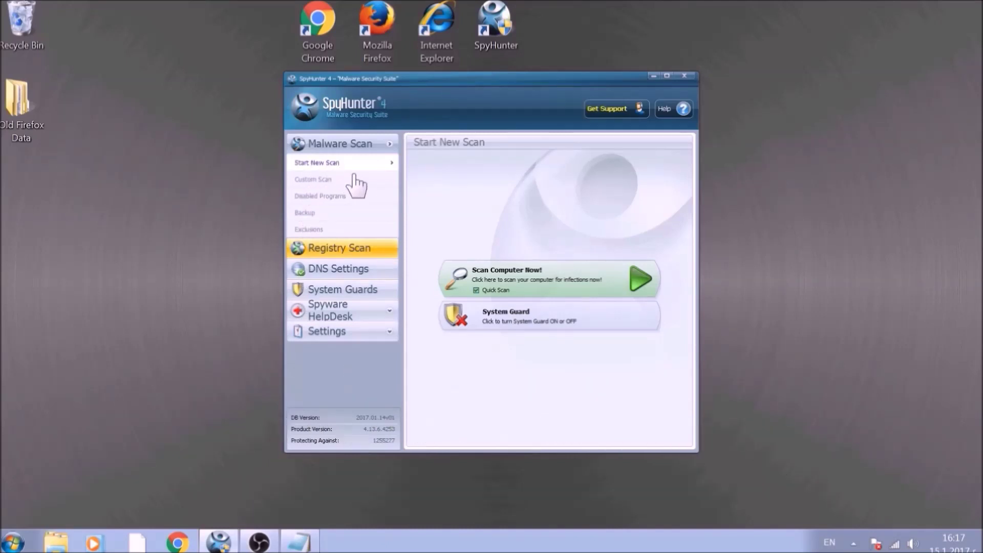
{"action": "left_click", "coordinate": [514, 274]}
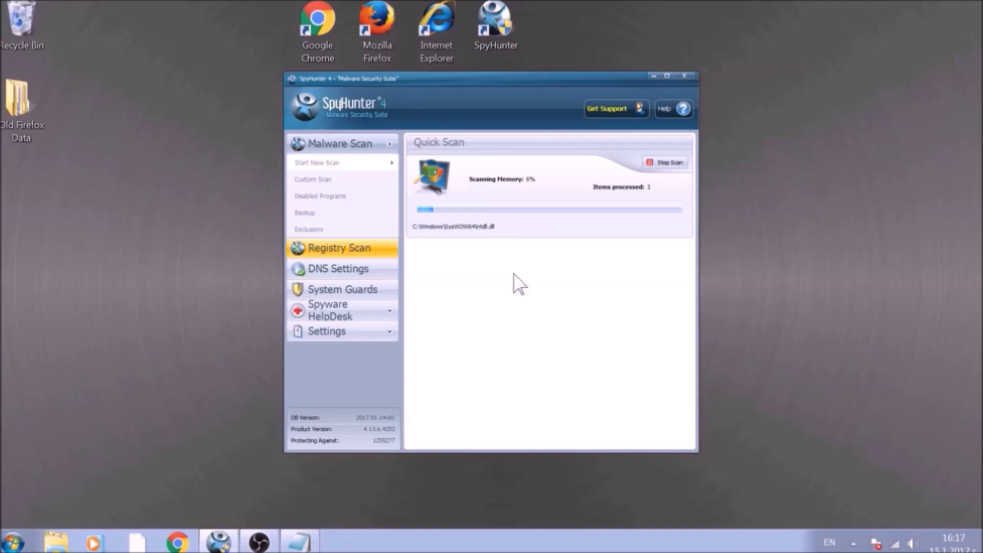